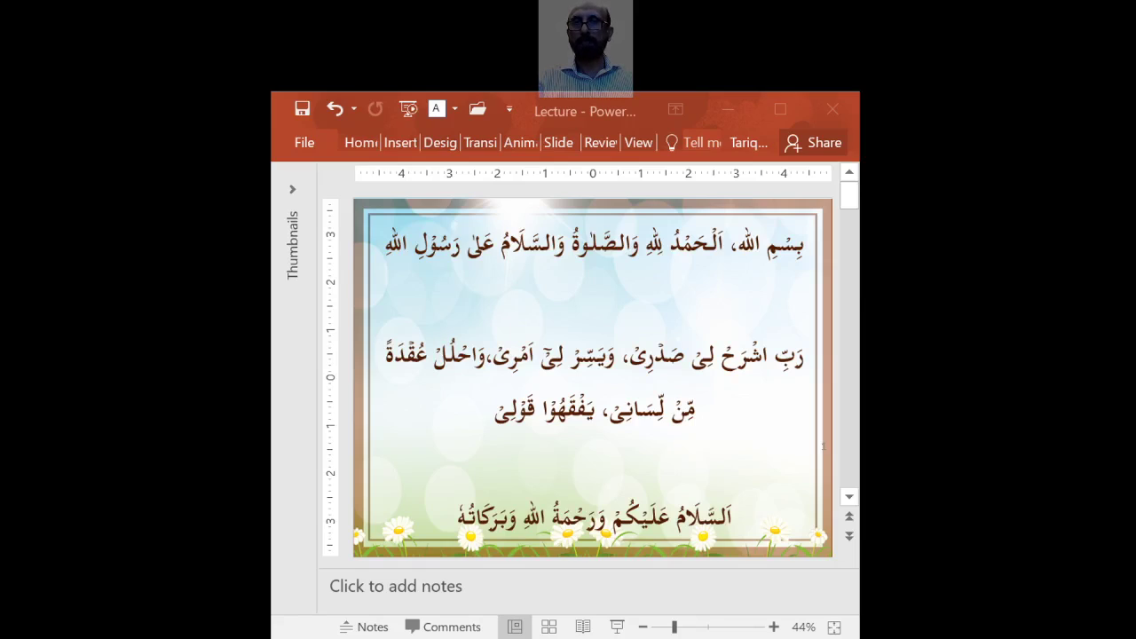
Step: Go through the lecture slides from the opening slide past the topics to the Report Wizard instructions
{"action": "left_click", "coordinate": [349, 443]}
{"action": "scroll", "coordinate": [350, 443], "scroll_direction": "down", "scroll_amount": 1}
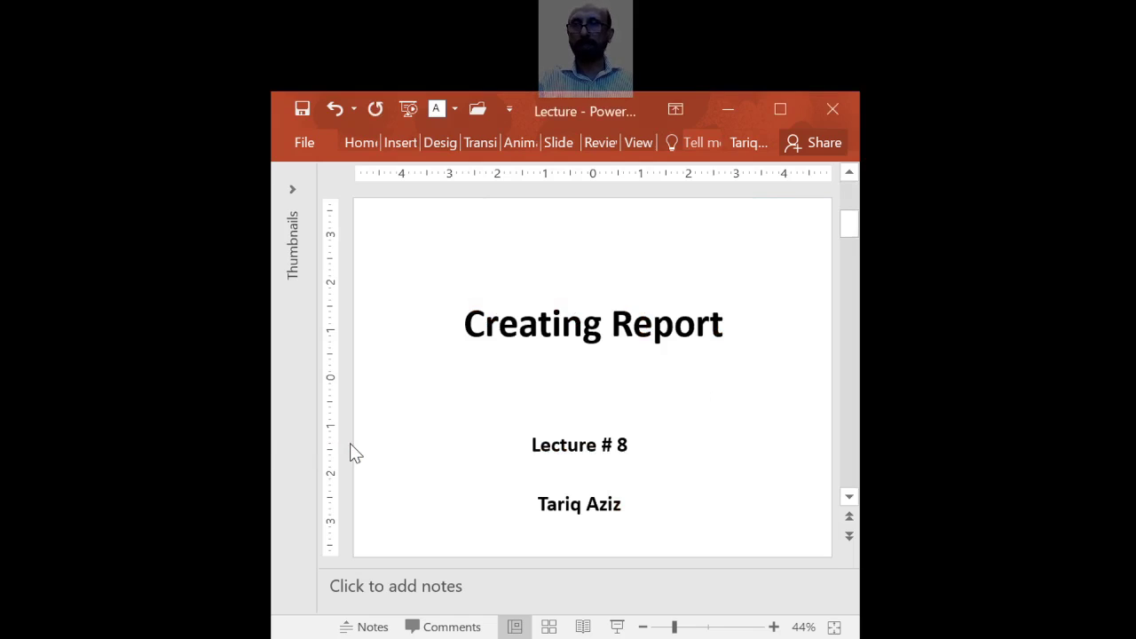
{"action": "scroll", "coordinate": [350, 446], "scroll_direction": "down", "scroll_amount": 1}
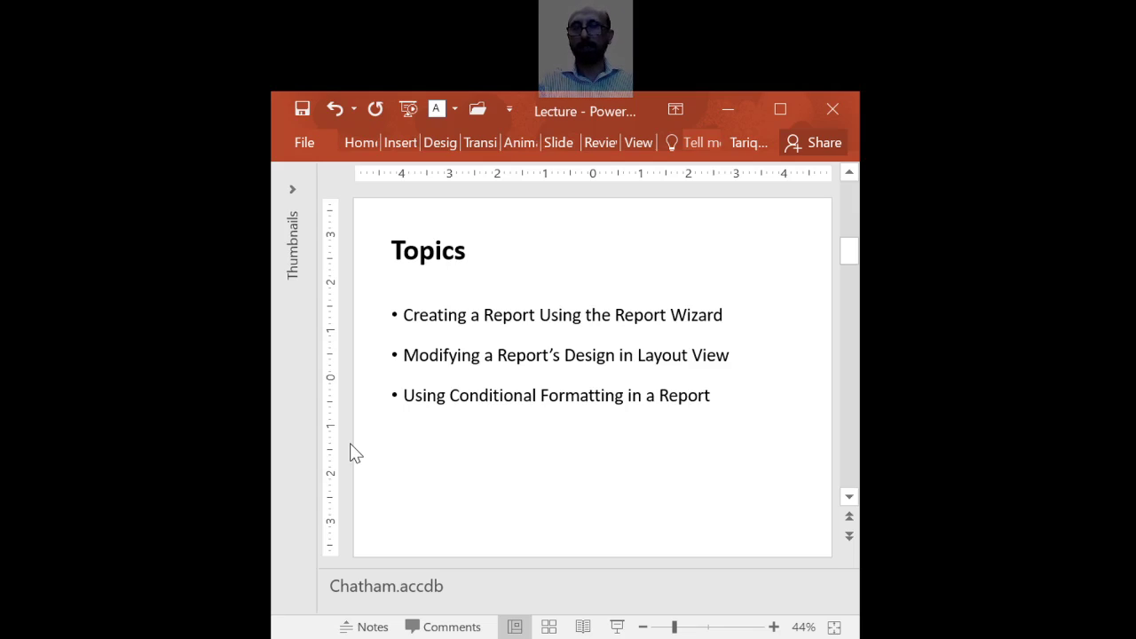
{"action": "scroll", "coordinate": [350, 443], "scroll_direction": "down", "scroll_amount": 1}
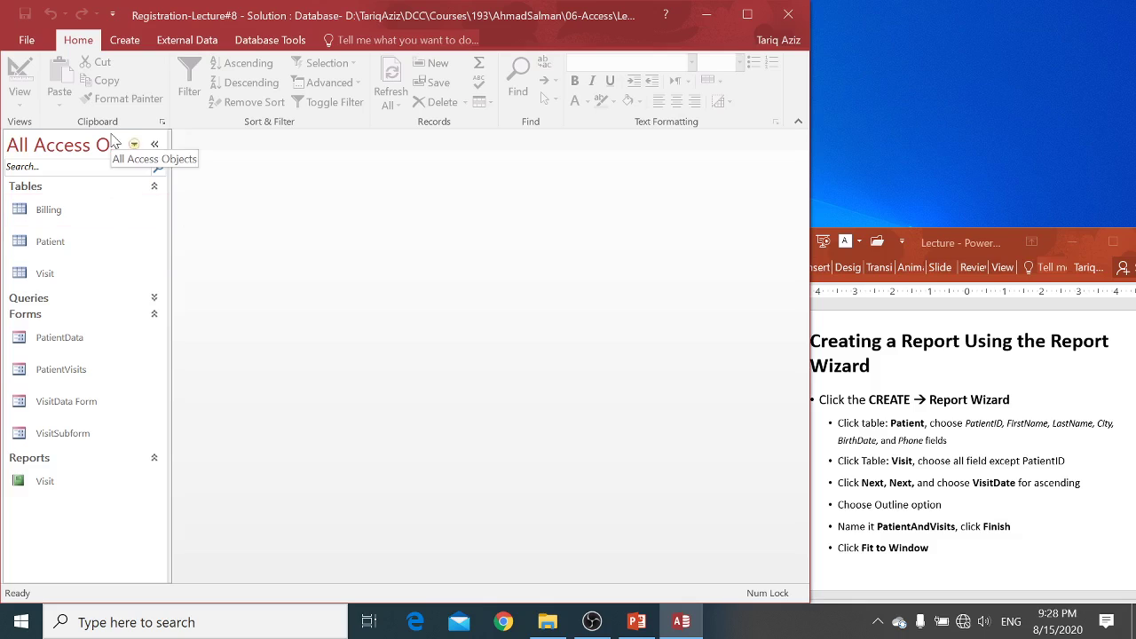
Step: Start the Report Wizard in the Access database and choose the Patient table as the field source
{"action": "left_click", "coordinate": [125, 41]}
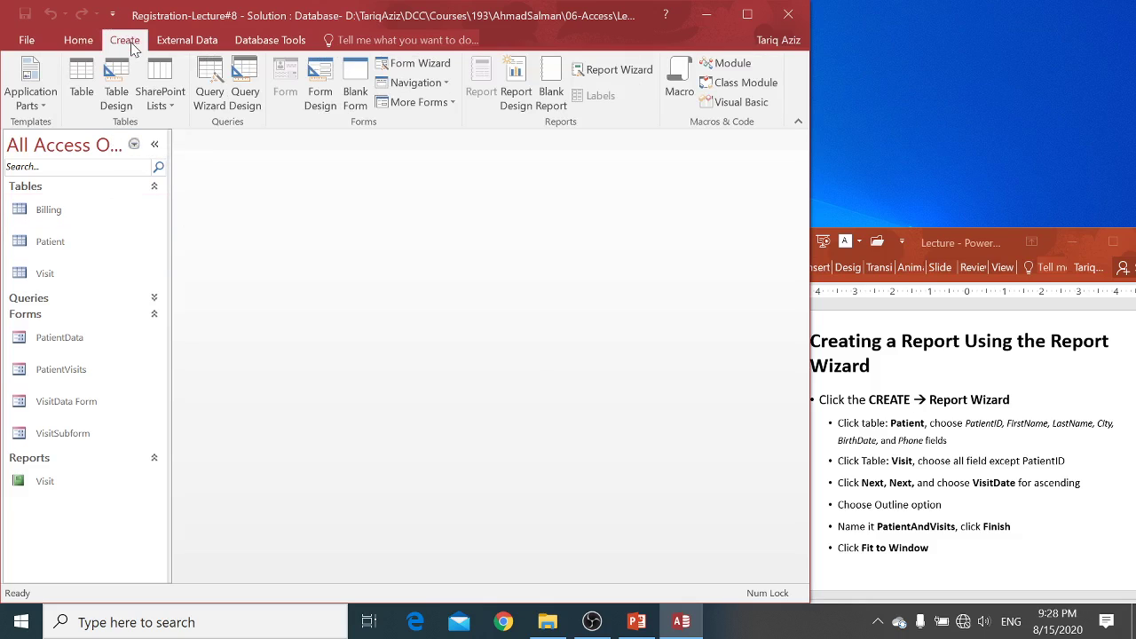
{"action": "left_click", "coordinate": [621, 72]}
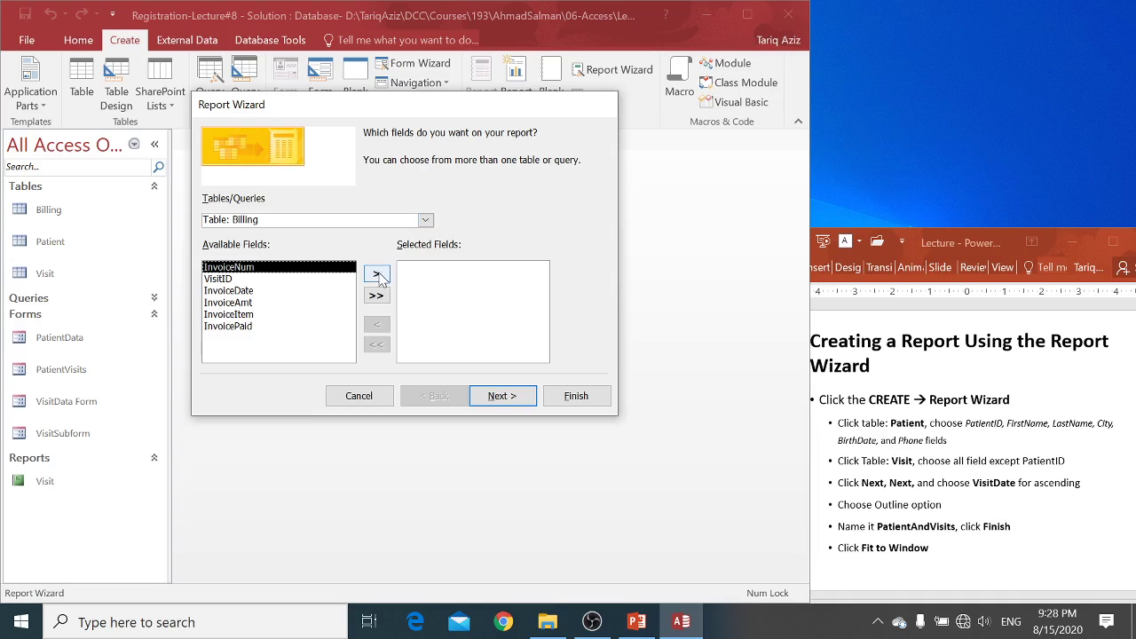
{"action": "left_click", "coordinate": [425, 221]}
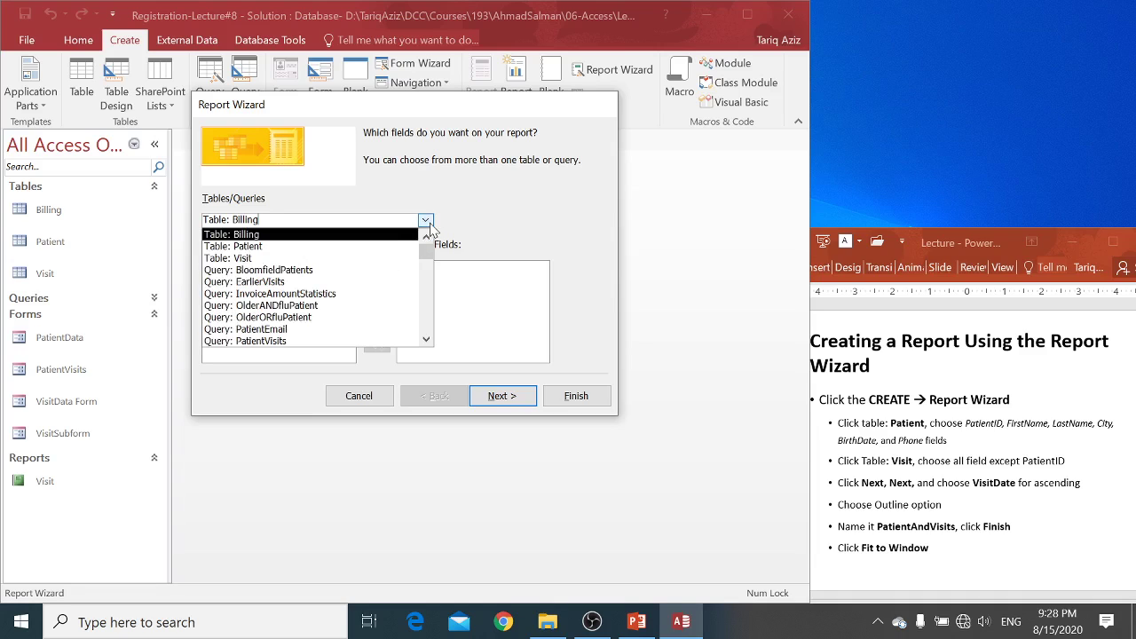
{"action": "left_click", "coordinate": [347, 246]}
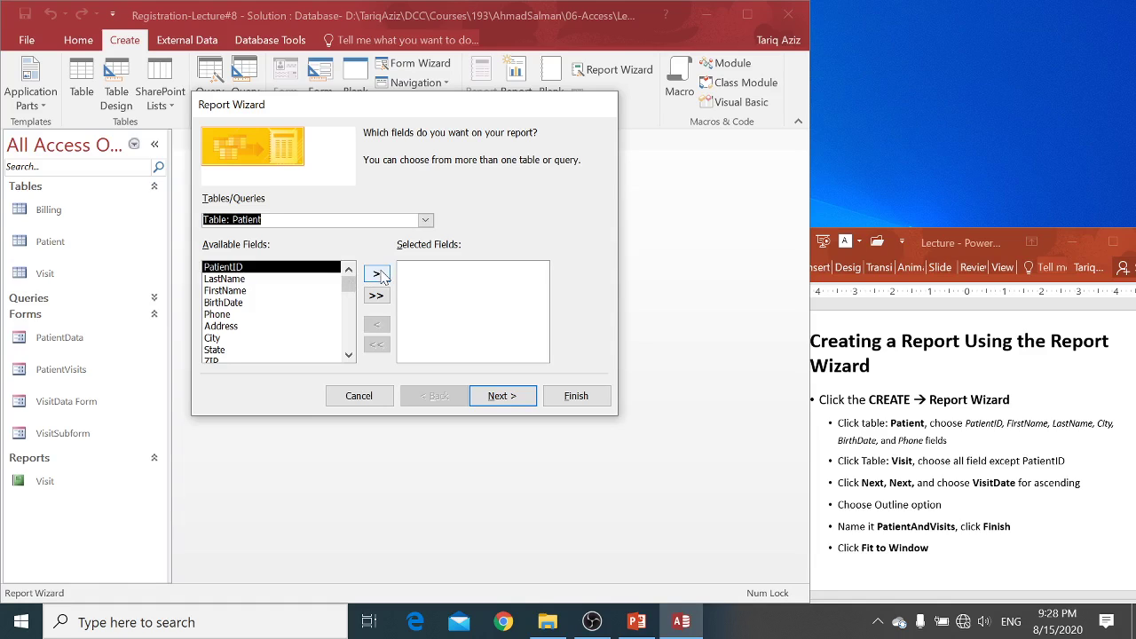
Step: Add the Patient fields PatientID, FirstName, LastName, City, BirthDate and Phone to the report in that order
{"action": "left_click", "coordinate": [377, 275]}
{"action": "left_click", "coordinate": [236, 279]}
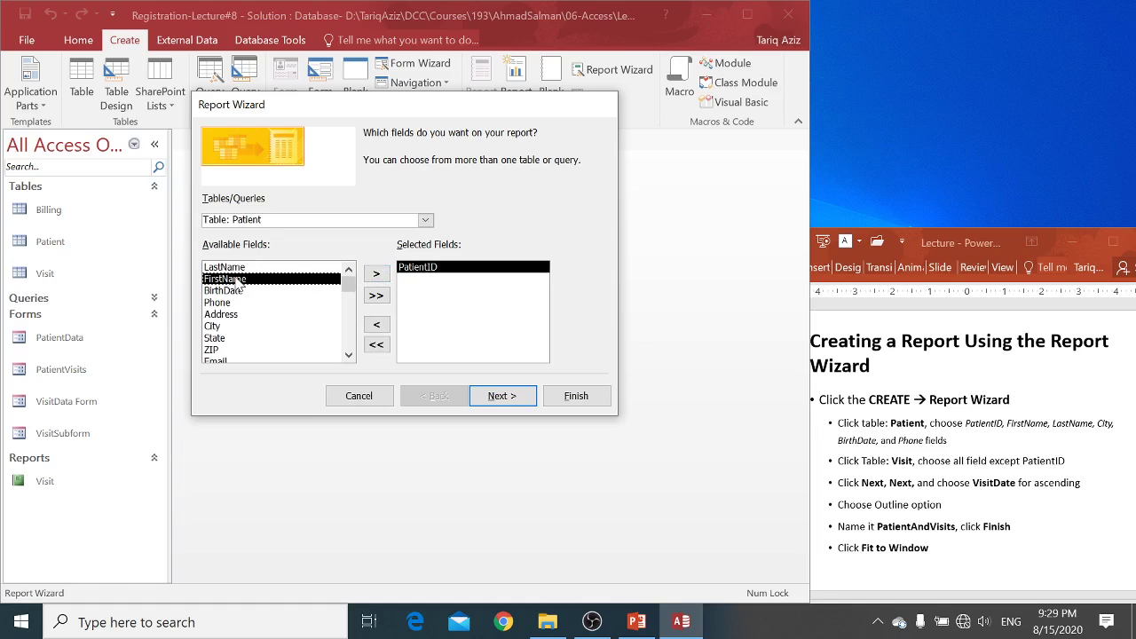
{"action": "left_click", "coordinate": [377, 276]}
{"action": "left_click", "coordinate": [257, 267]}
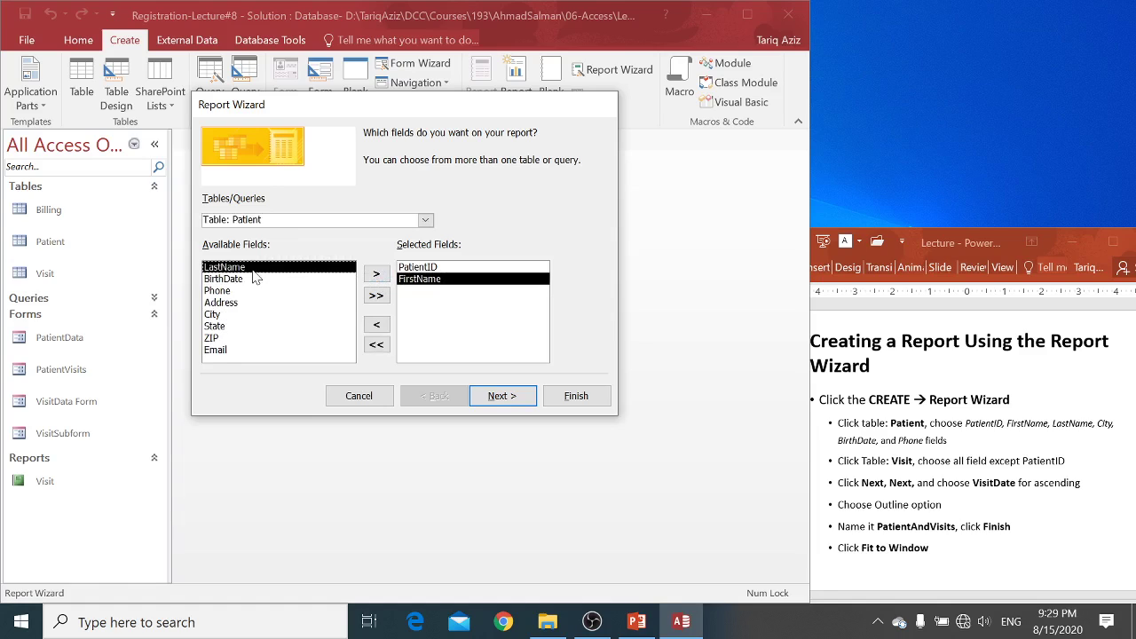
{"action": "left_click", "coordinate": [379, 275]}
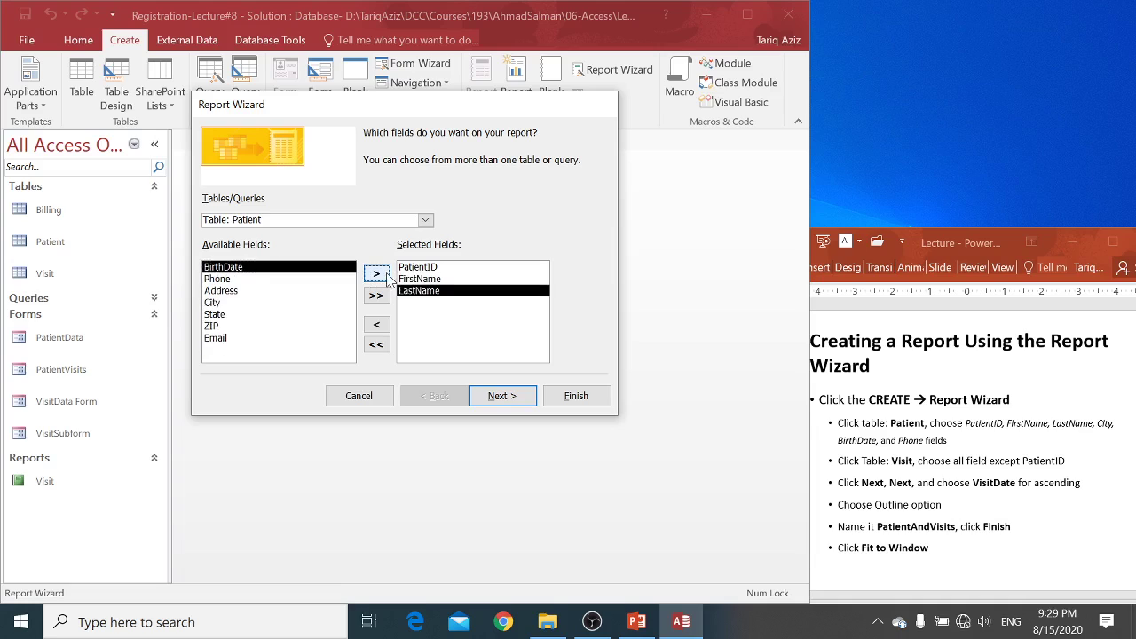
{"action": "left_click", "coordinate": [224, 303]}
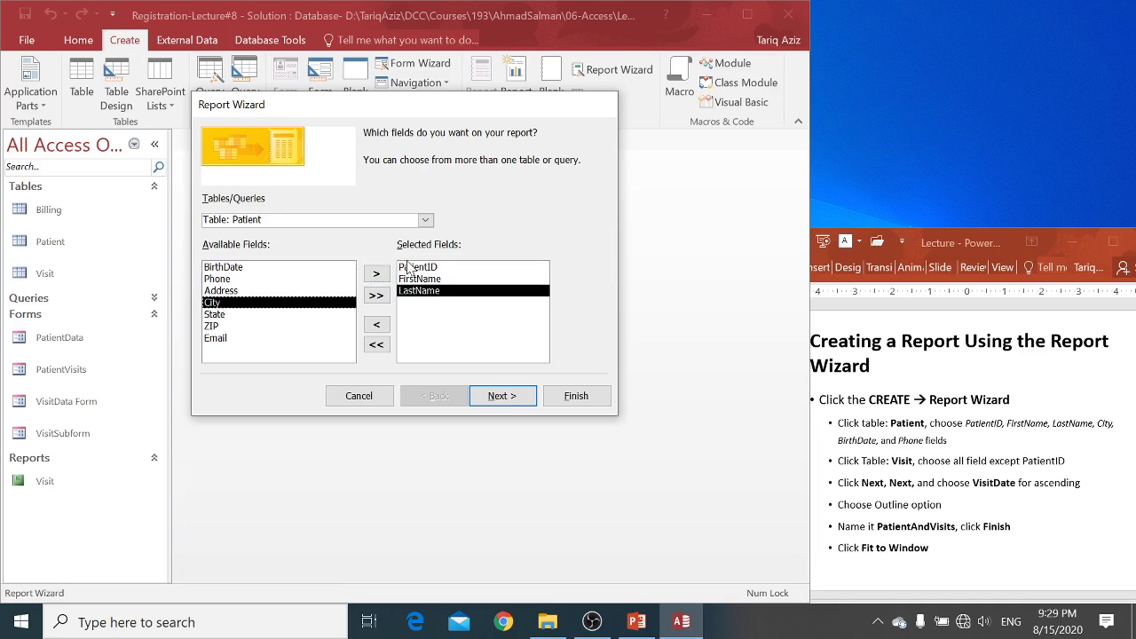
{"action": "left_click", "coordinate": [376, 274]}
{"action": "left_click", "coordinate": [258, 268]}
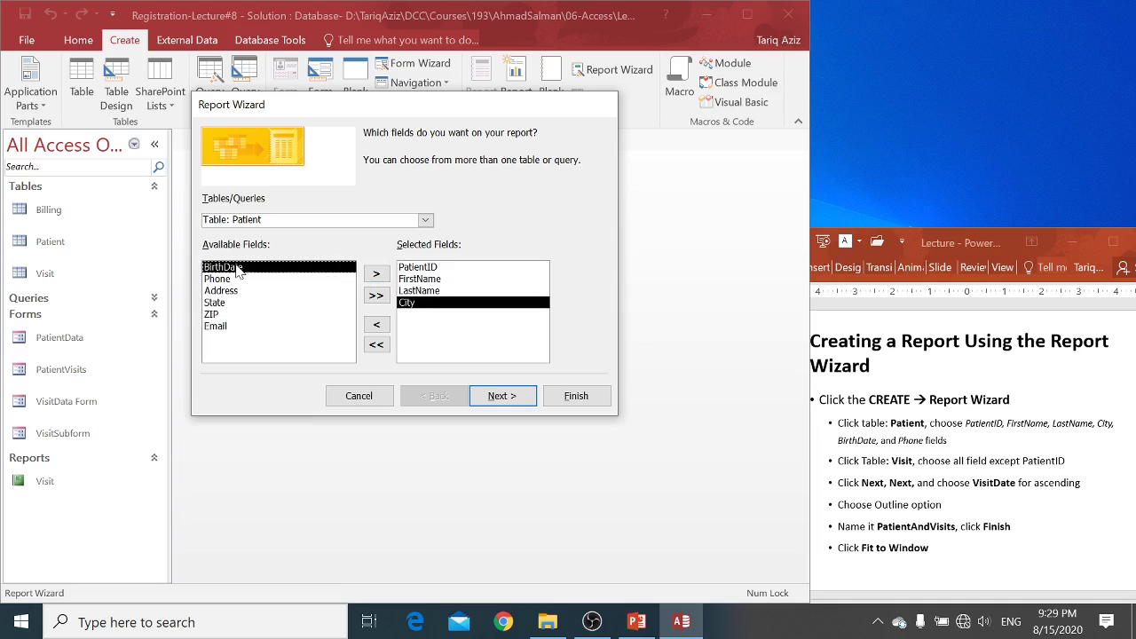
{"action": "left_click", "coordinate": [376, 274]}
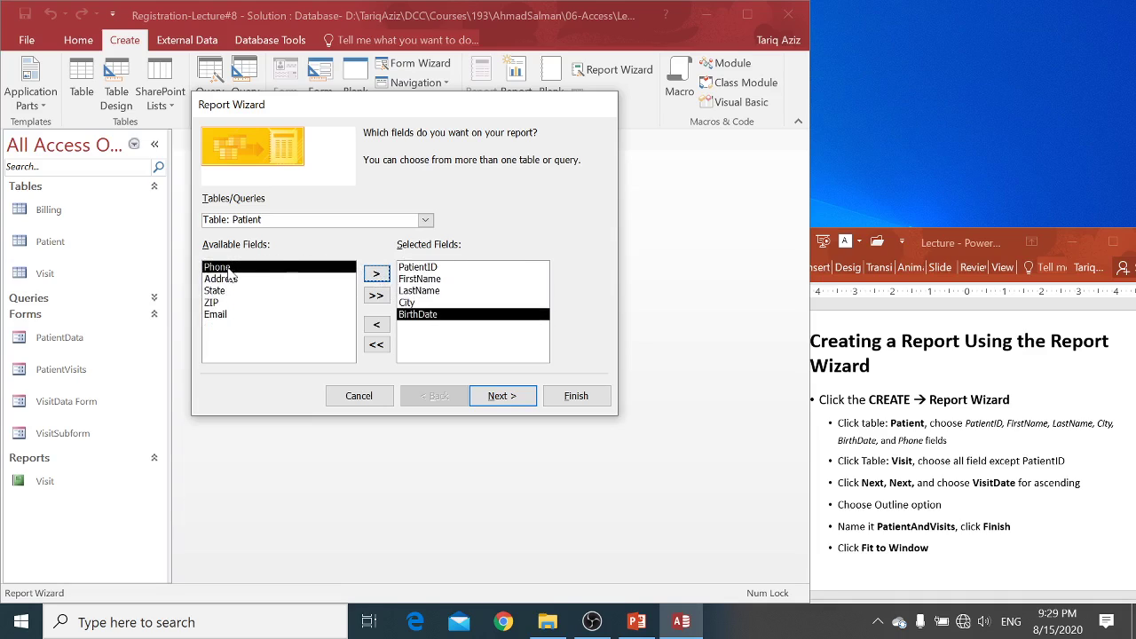
{"action": "left_click", "coordinate": [376, 275]}
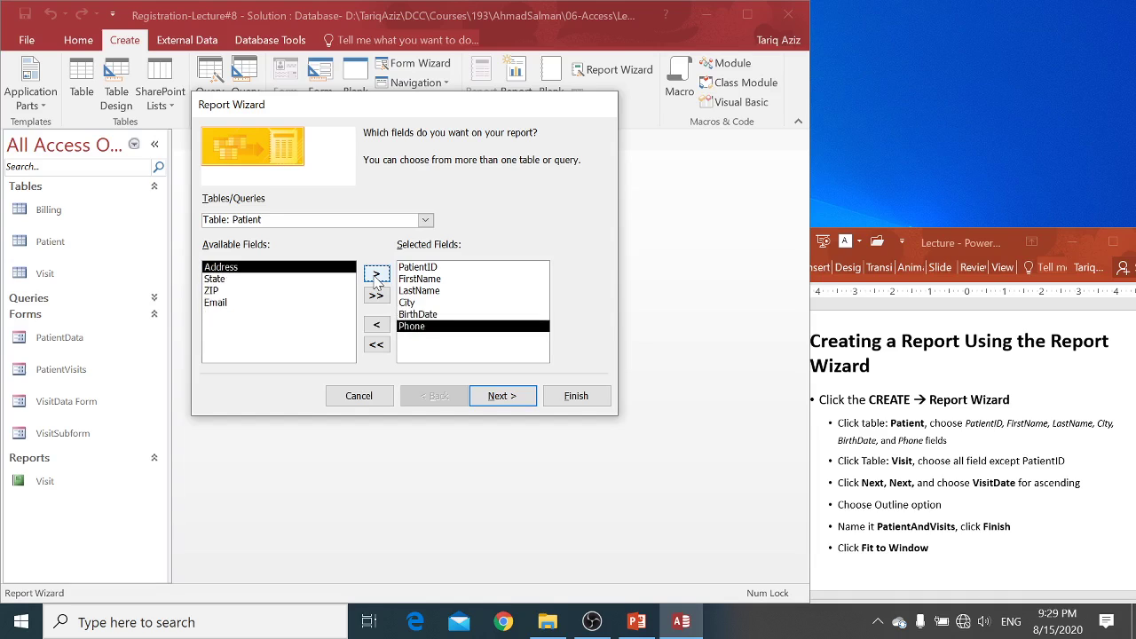
Step: Add all fields of the Visit table except PatientID to the report and accept the field selection
{"action": "left_click", "coordinate": [426, 220]}
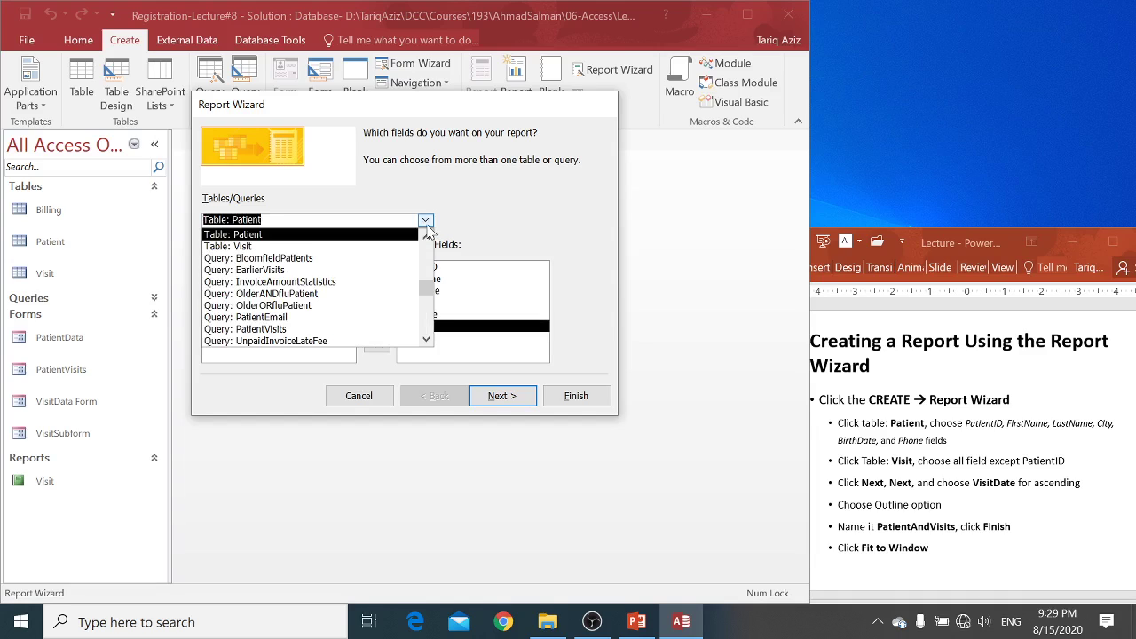
{"action": "left_click", "coordinate": [394, 246]}
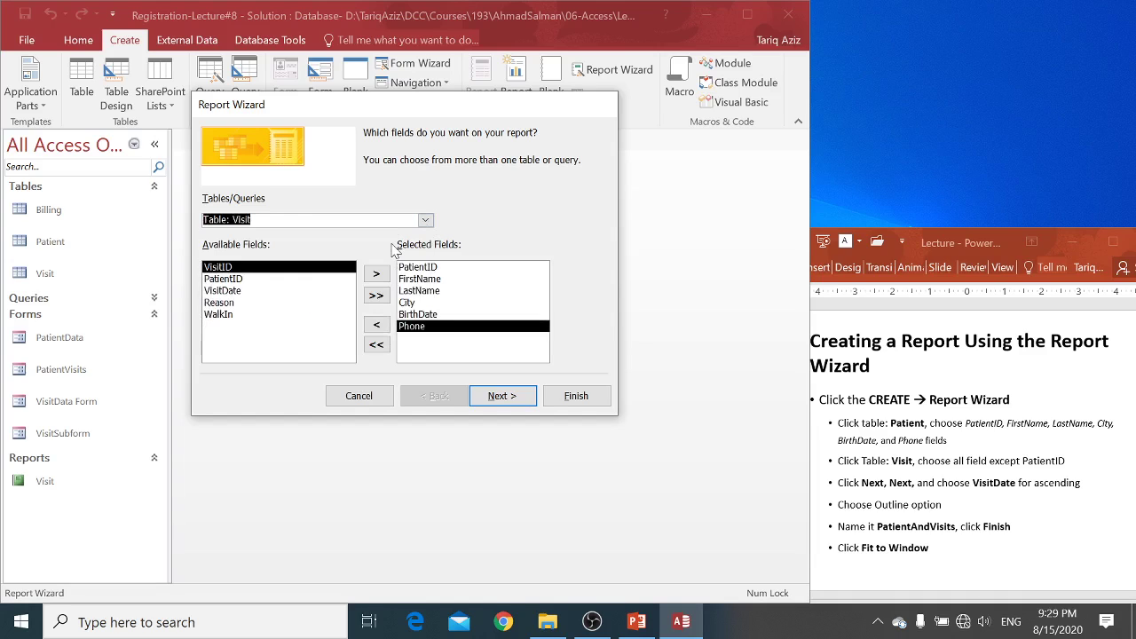
{"action": "left_click", "coordinate": [377, 297]}
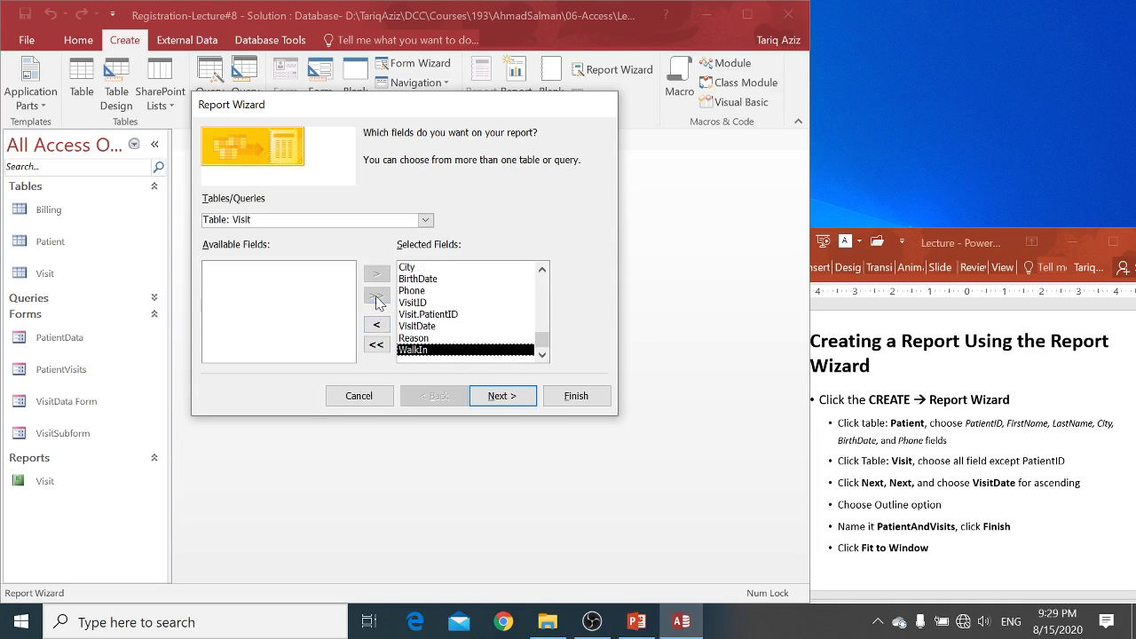
{"action": "left_click", "coordinate": [417, 316]}
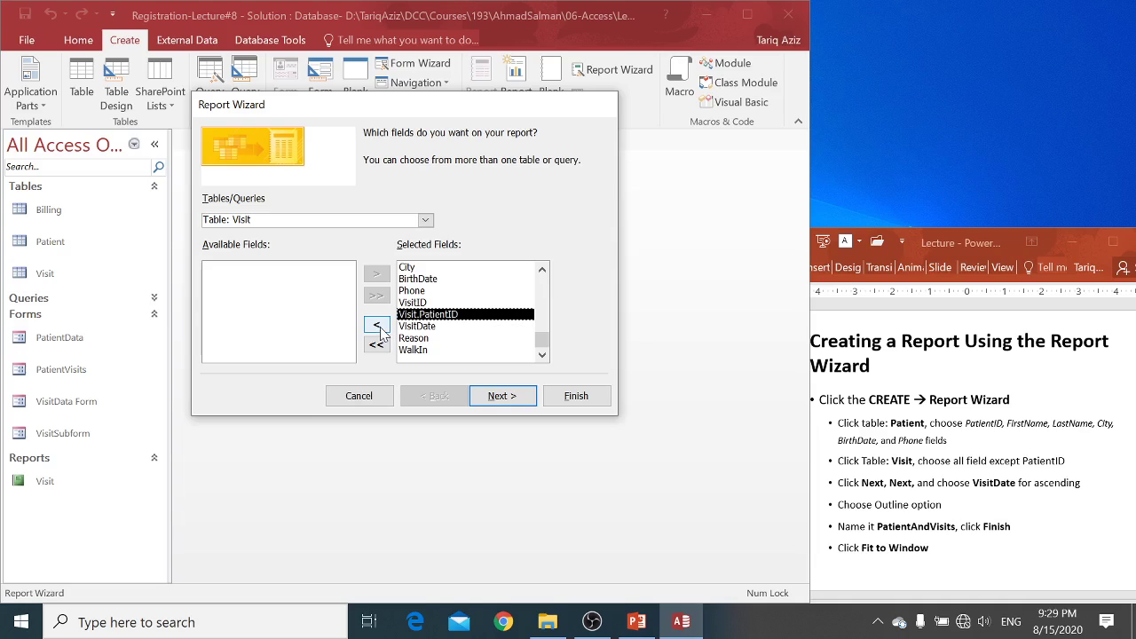
{"action": "left_click", "coordinate": [378, 327]}
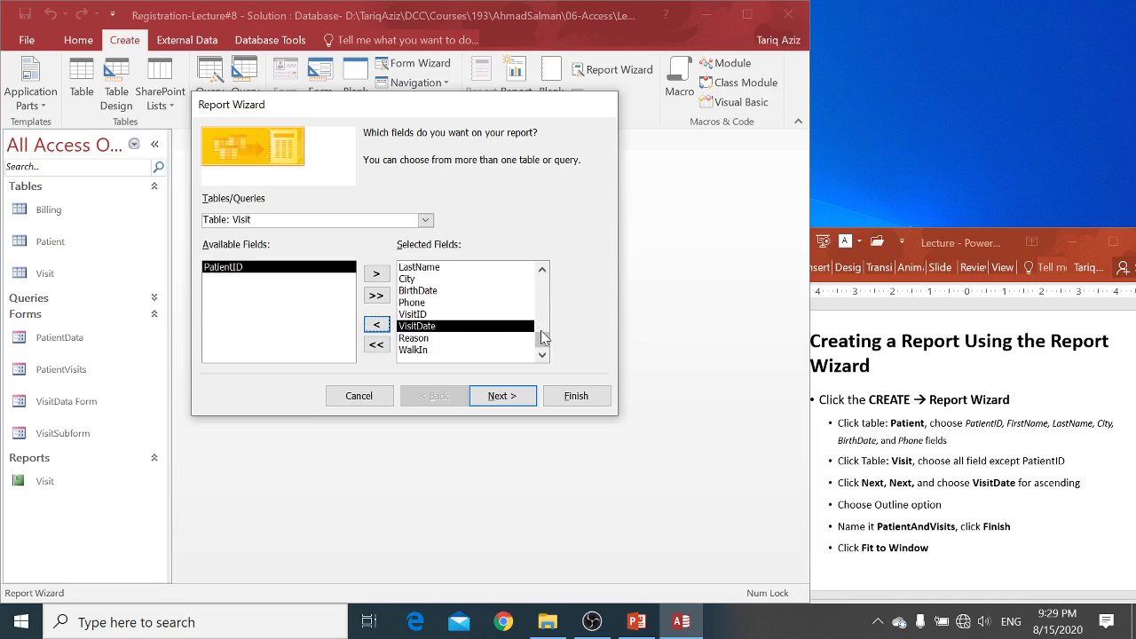
{"action": "left_click", "coordinate": [502, 397]}
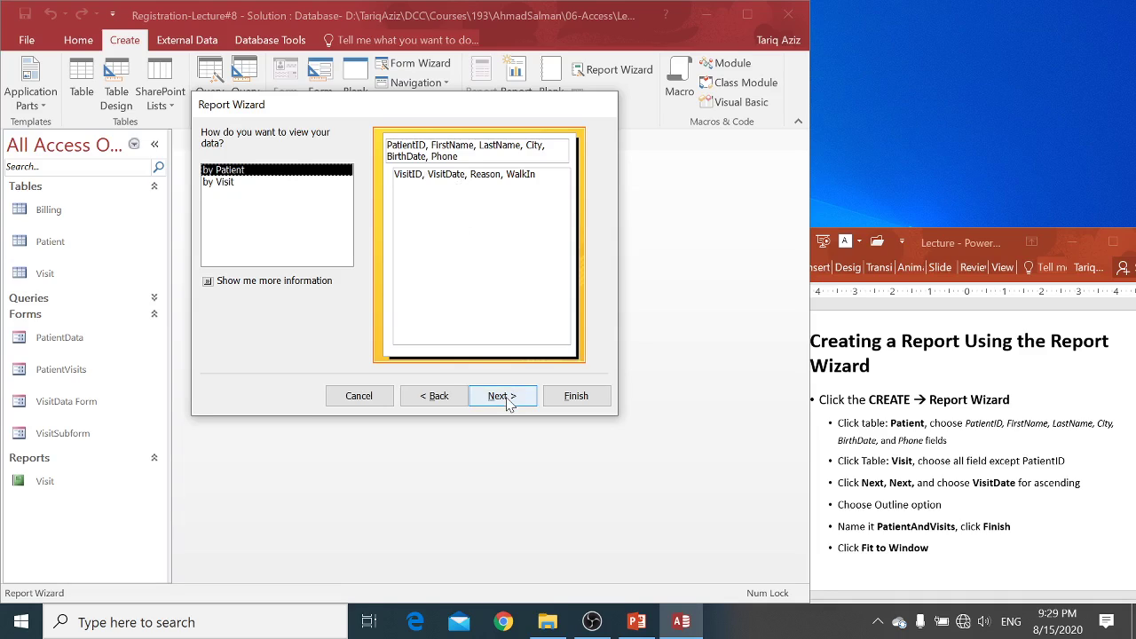
Step: Keep the data viewed by Patient without extra grouping levels and sort the detail records by VisitDate ascending
{"action": "left_click", "coordinate": [501, 396]}
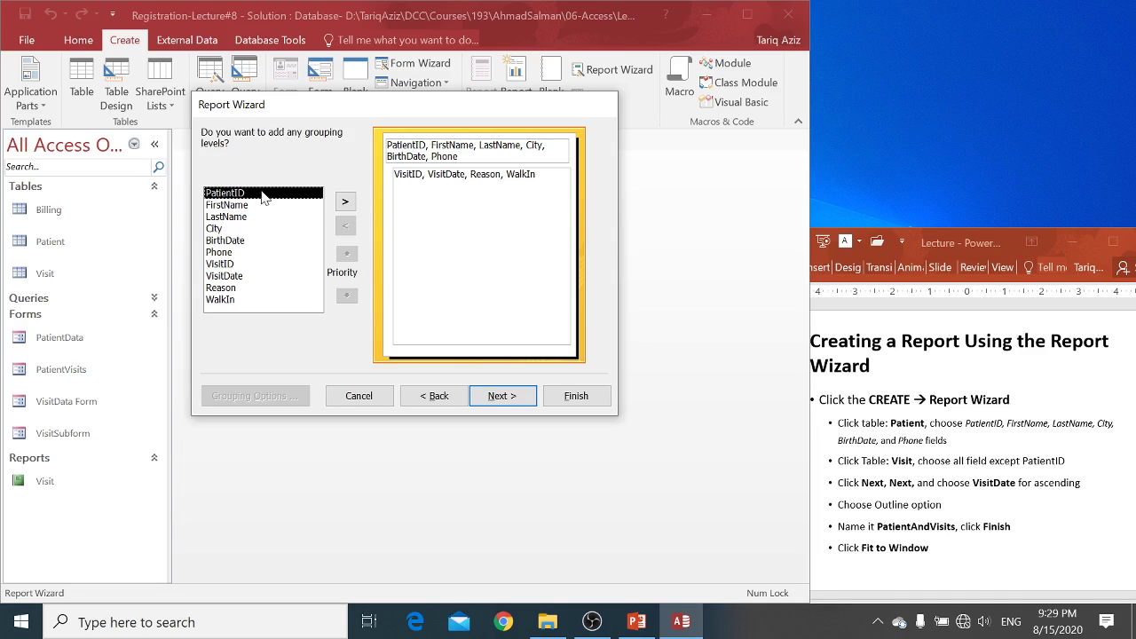
{"action": "left_click", "coordinate": [501, 396]}
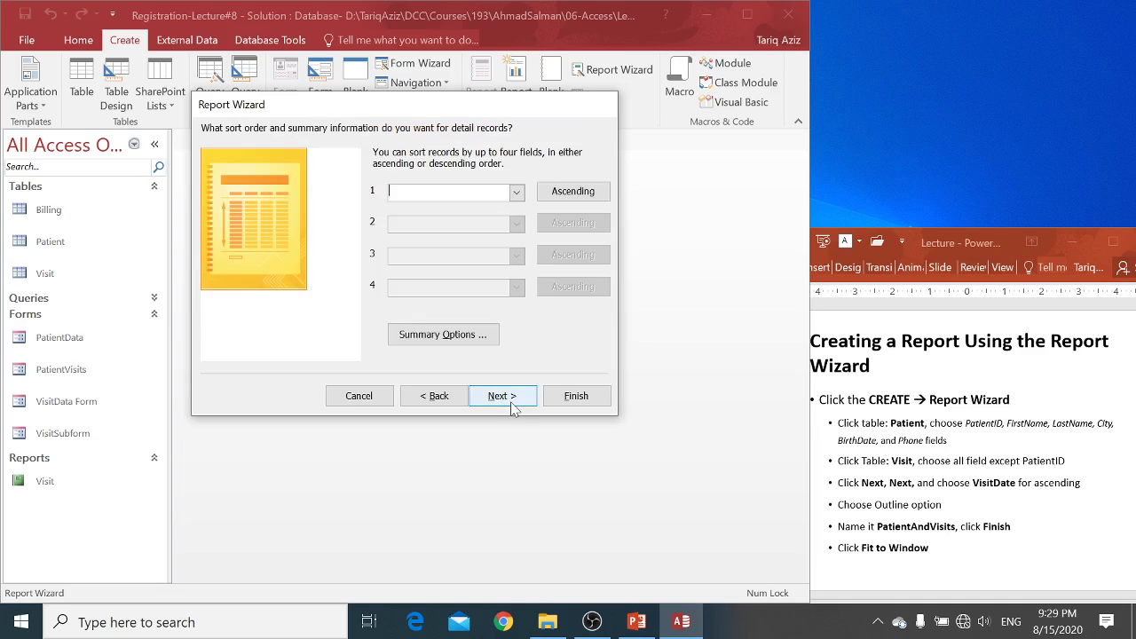
{"action": "left_click", "coordinate": [516, 192]}
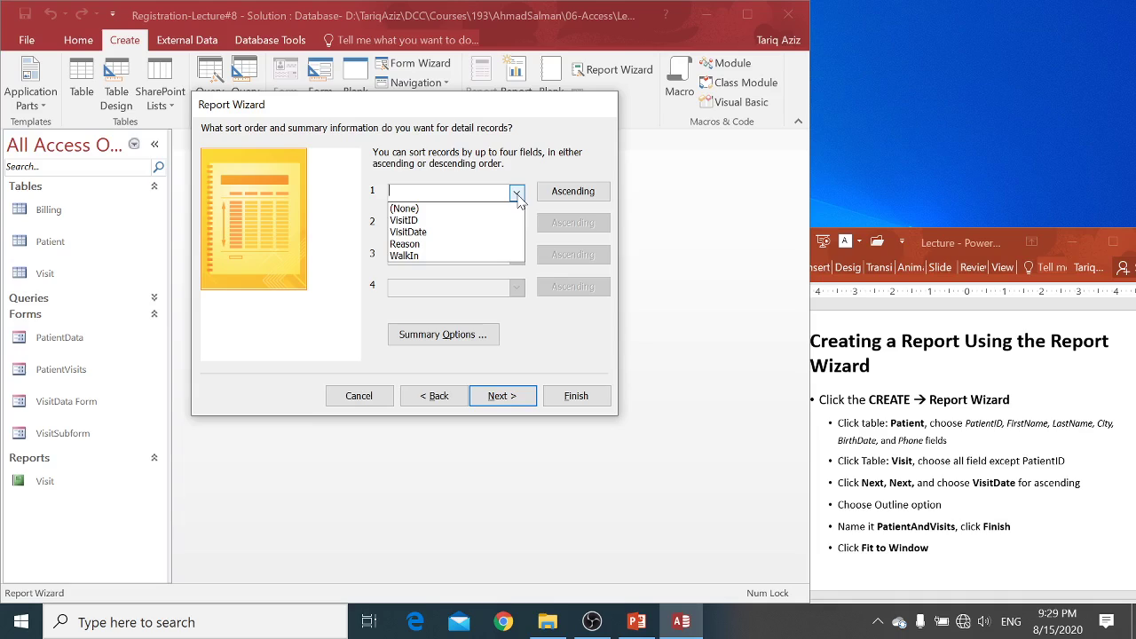
{"action": "left_click", "coordinate": [482, 233]}
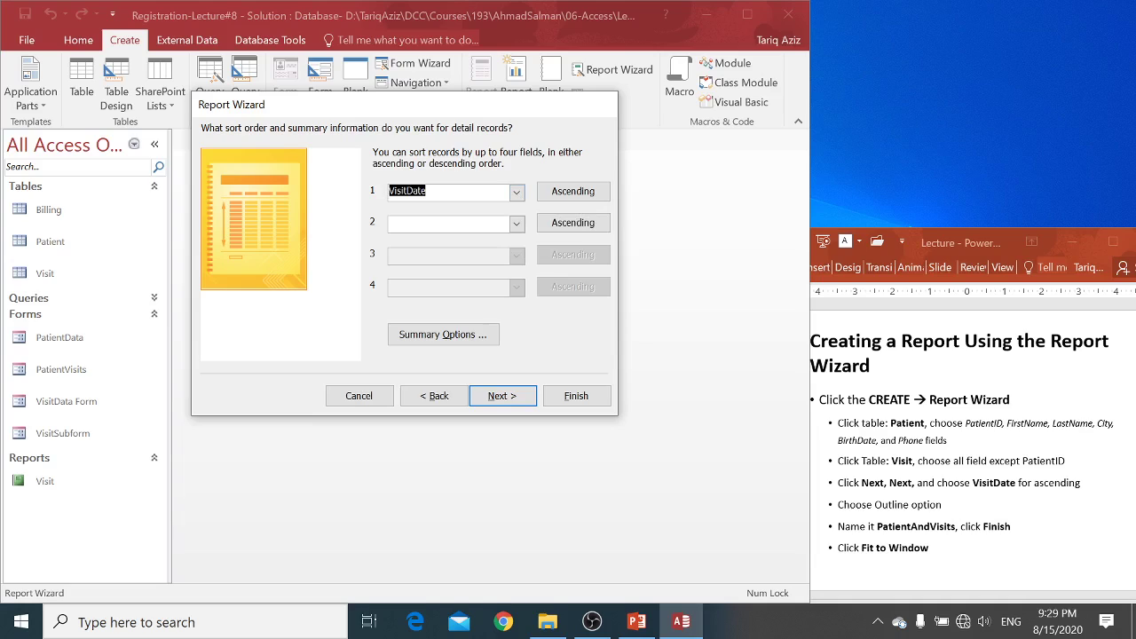
{"action": "left_click", "coordinate": [514, 396]}
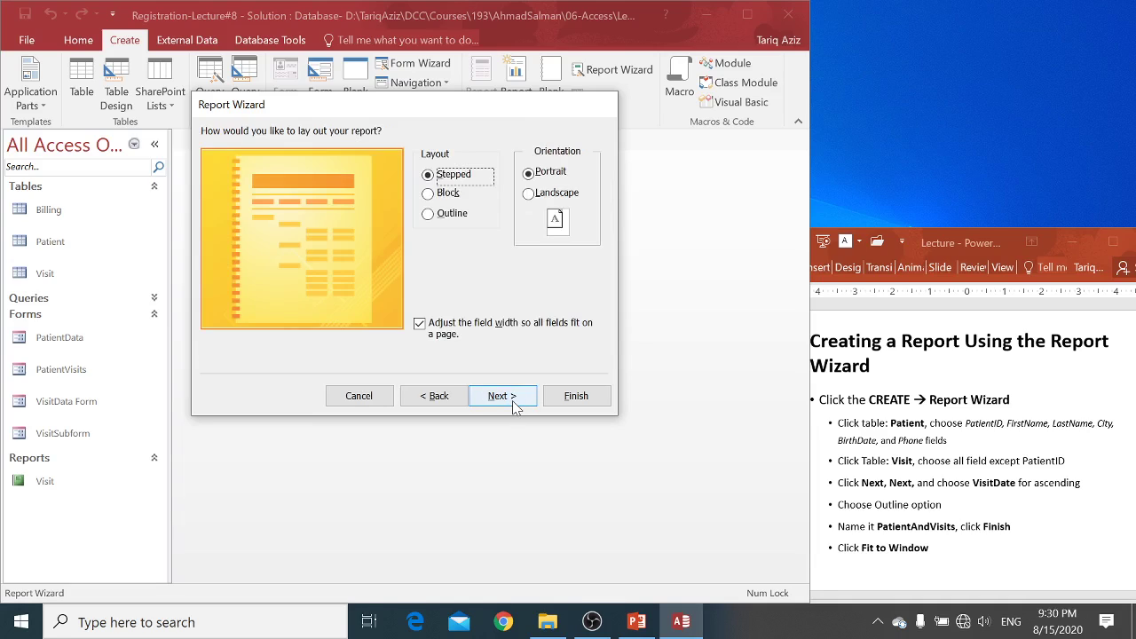
Step: Compare the Outline and Stepped layouts and set the report layout to Outline
{"action": "left_click", "coordinate": [432, 216]}
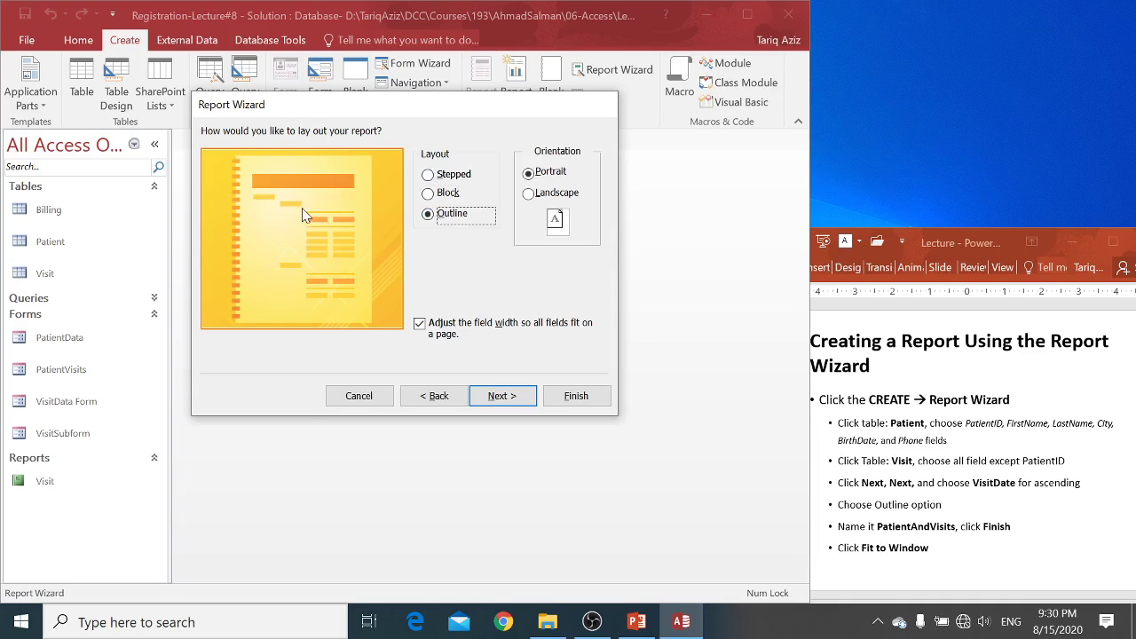
{"action": "left_click", "coordinate": [428, 174]}
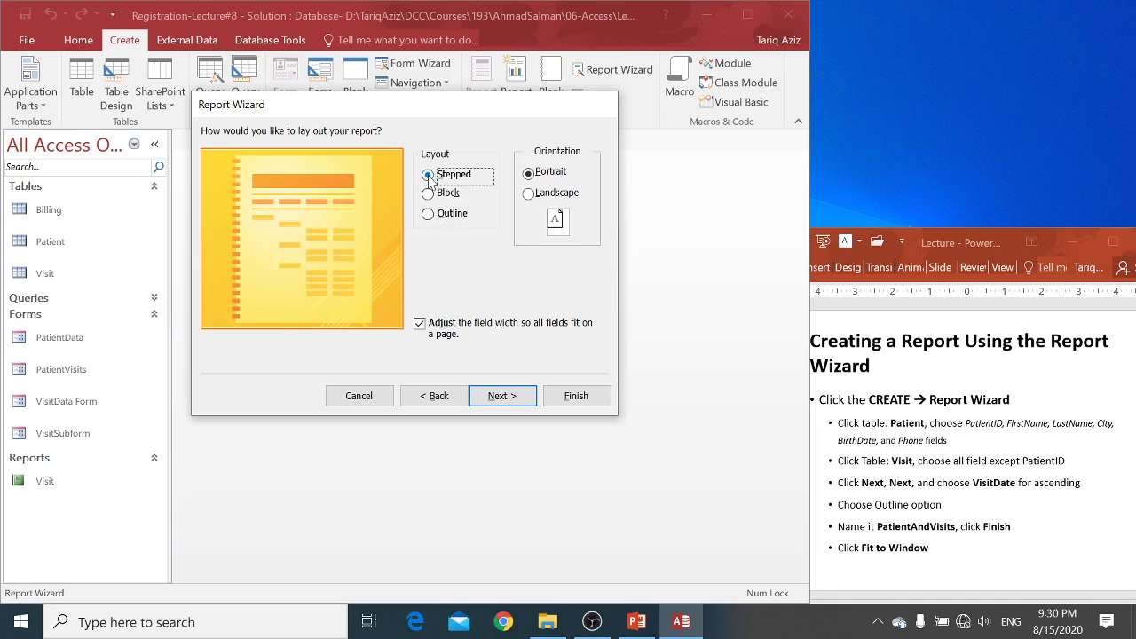
{"action": "left_click", "coordinate": [428, 215]}
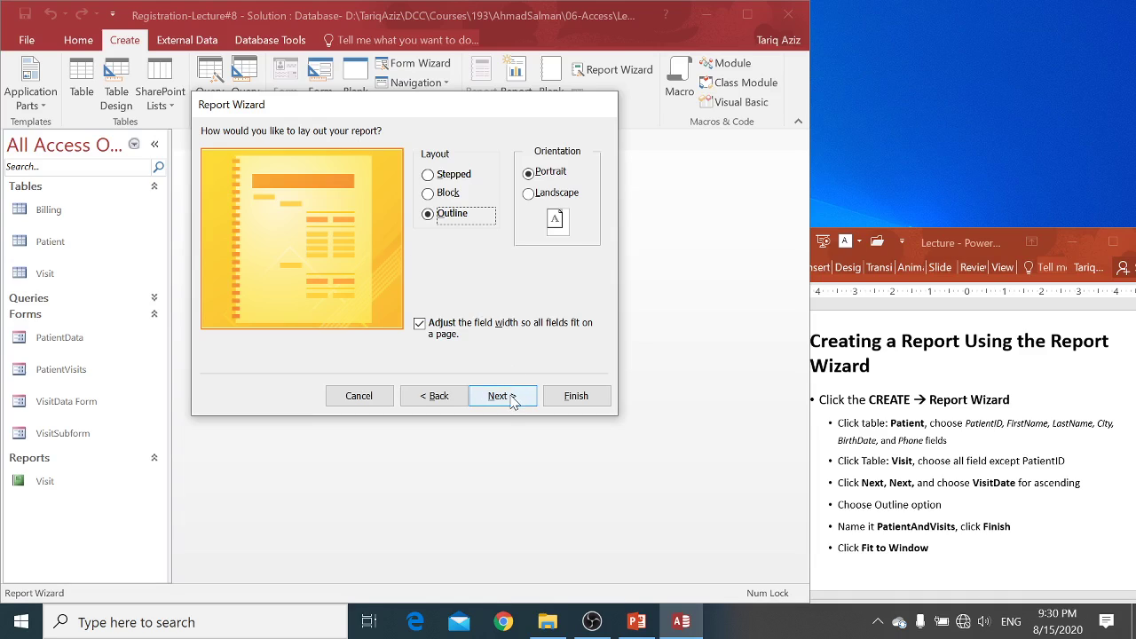
{"action": "left_click", "coordinate": [512, 397]}
Step: Title the report PatientAndVisits and finish the wizard with the report preview
{"action": "left_click", "coordinate": [373, 153]}
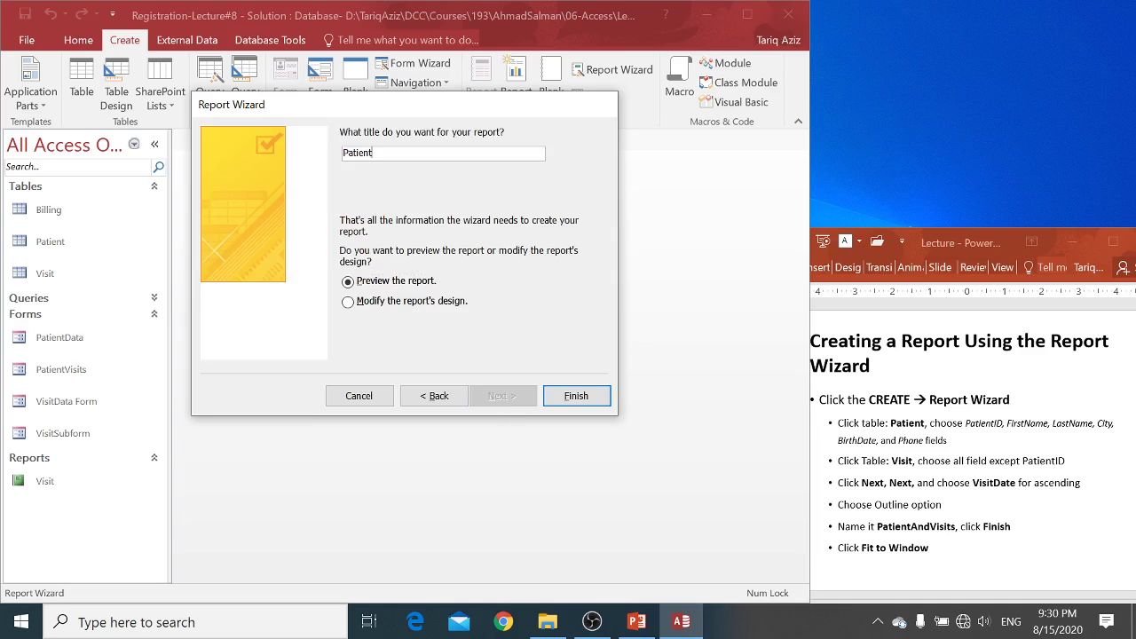
{"action": "type", "text": "AndVisits"}
{"action": "left_click", "coordinate": [577, 396]}
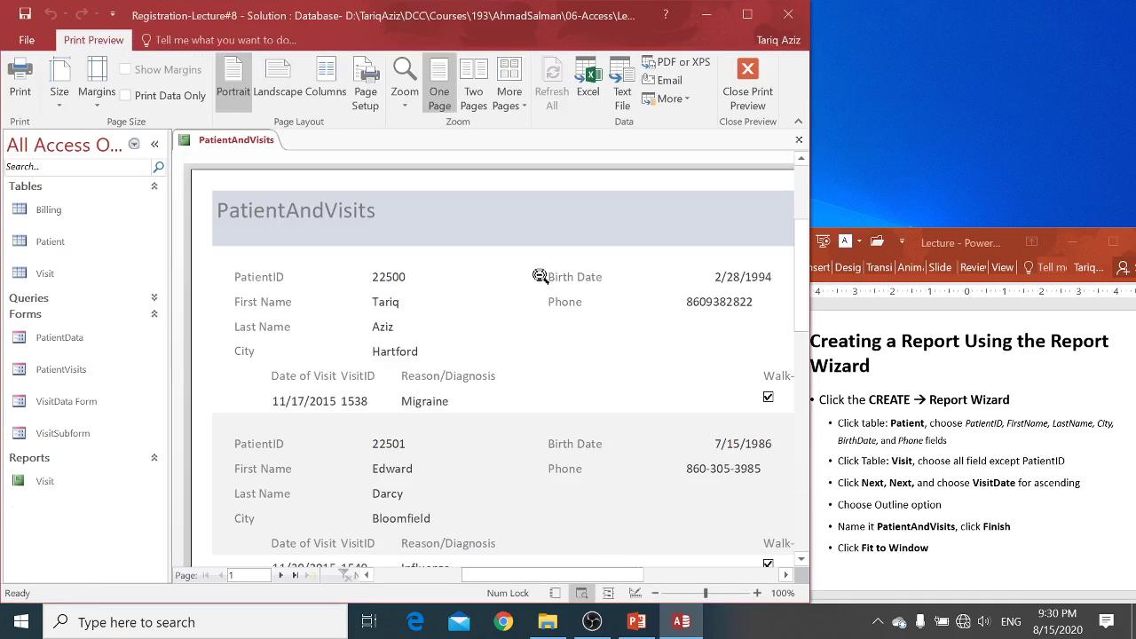
Step: Maximize the Access window and fit the whole report page to the window in the print preview
{"action": "left_click", "coordinate": [751, 18]}
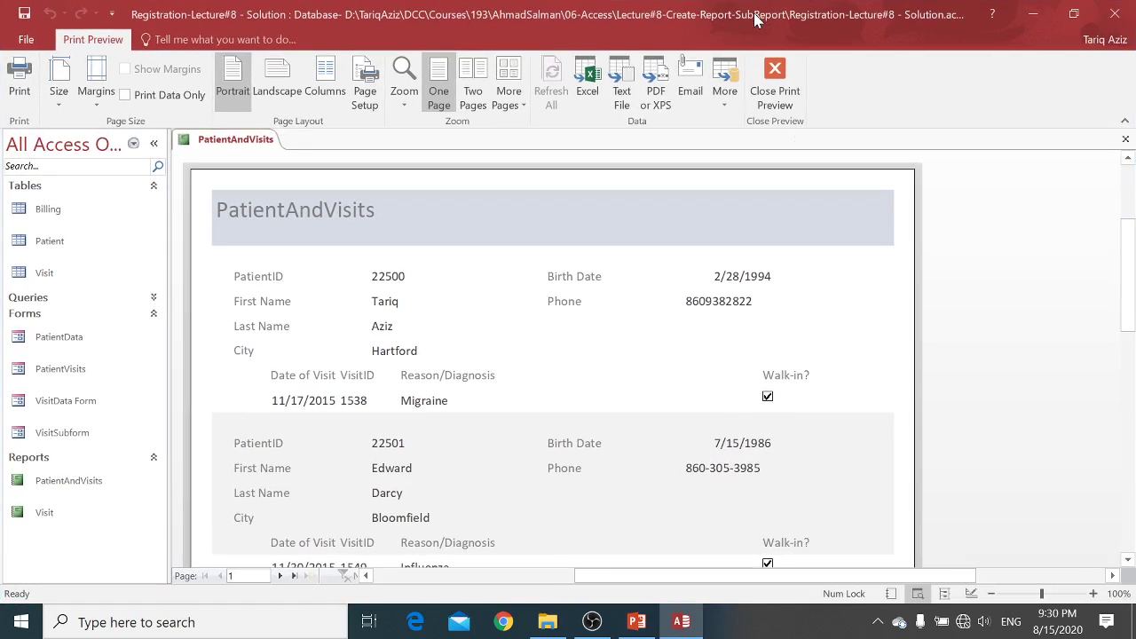
{"action": "left_click", "coordinate": [406, 97]}
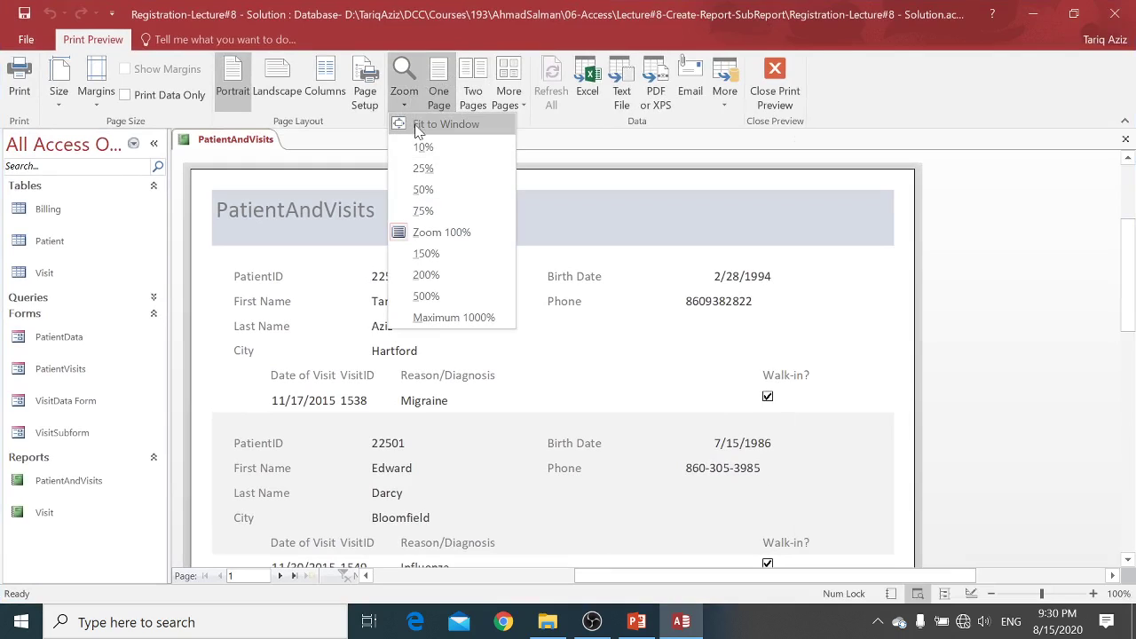
{"action": "left_click", "coordinate": [418, 131]}
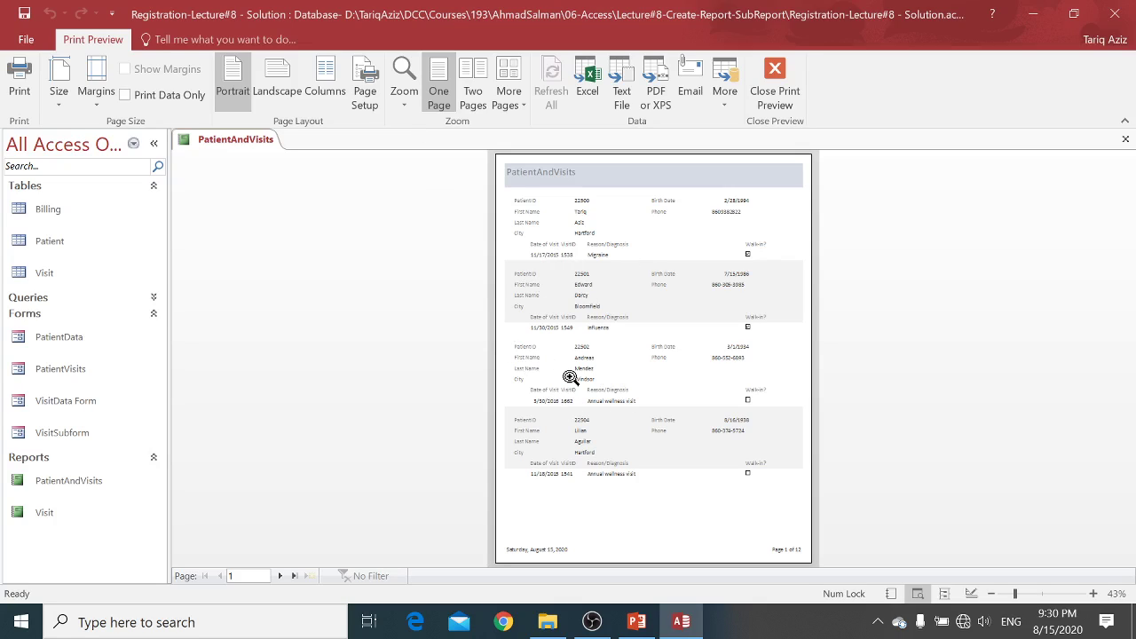
Step: Close the print preview and switch the PatientAndVisits report to Layout View
{"action": "left_click", "coordinate": [775, 86]}
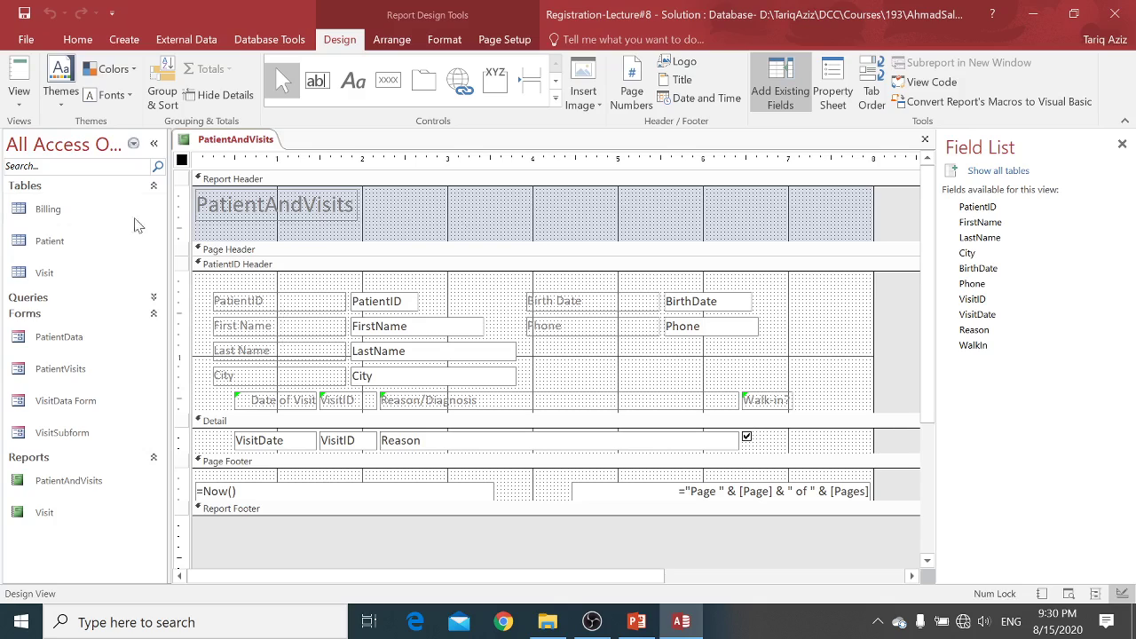
{"action": "left_click", "coordinate": [23, 107]}
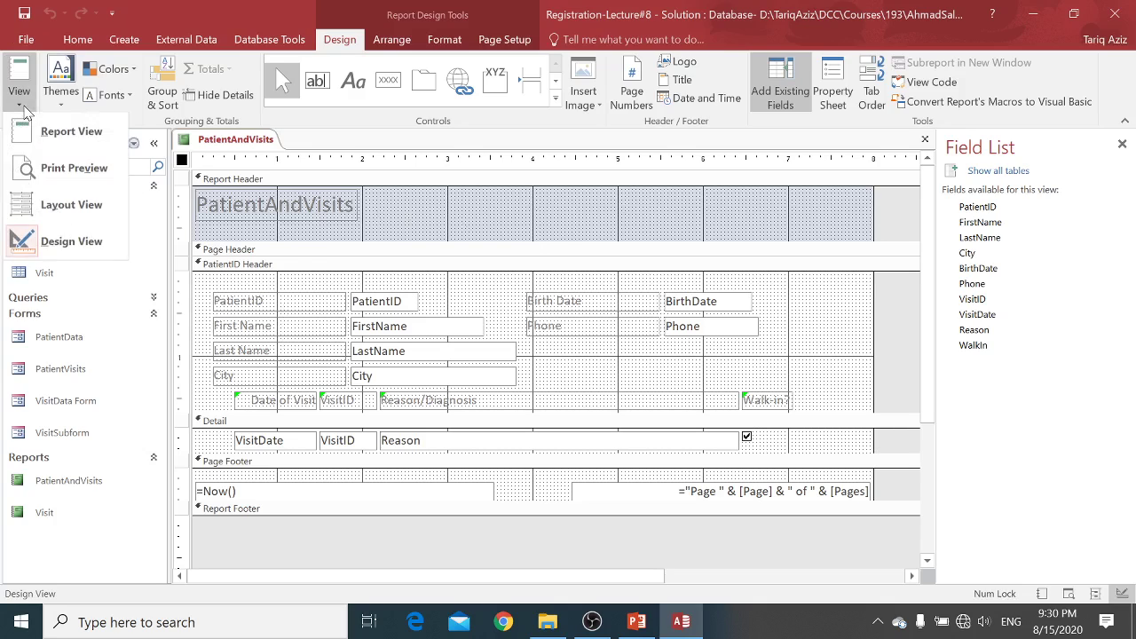
{"action": "left_click", "coordinate": [34, 208]}
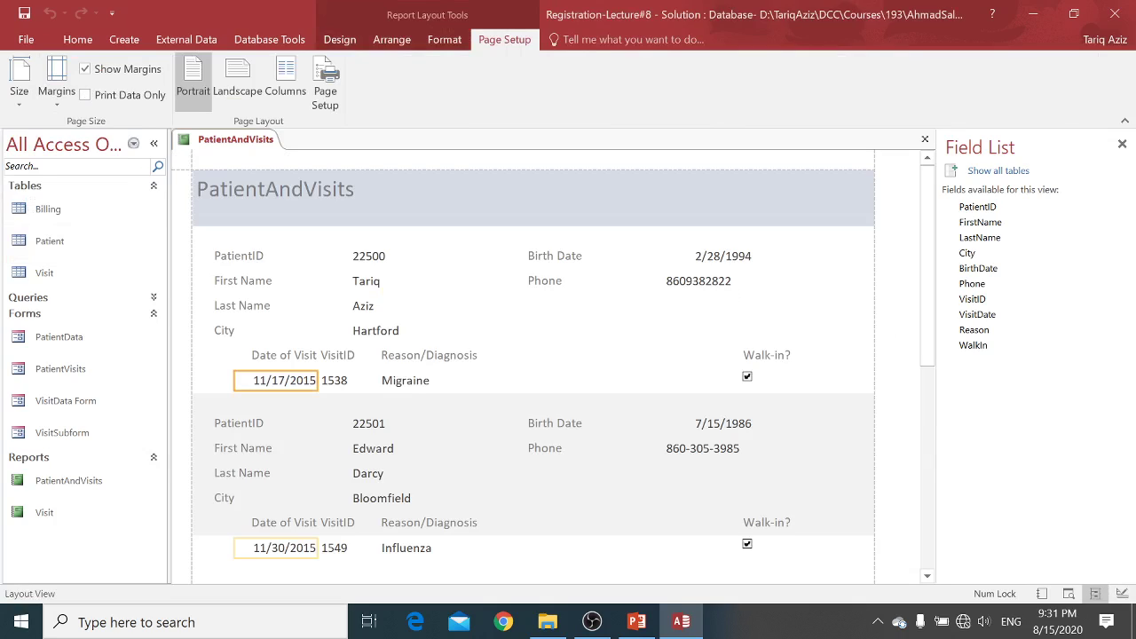
Step: Restore the Access window to its smaller size and advance the PowerPoint lecture to the slide on applying the Slice theme
{"action": "left_click", "coordinate": [1076, 15]}
{"action": "key", "text": "alt+Tab"}
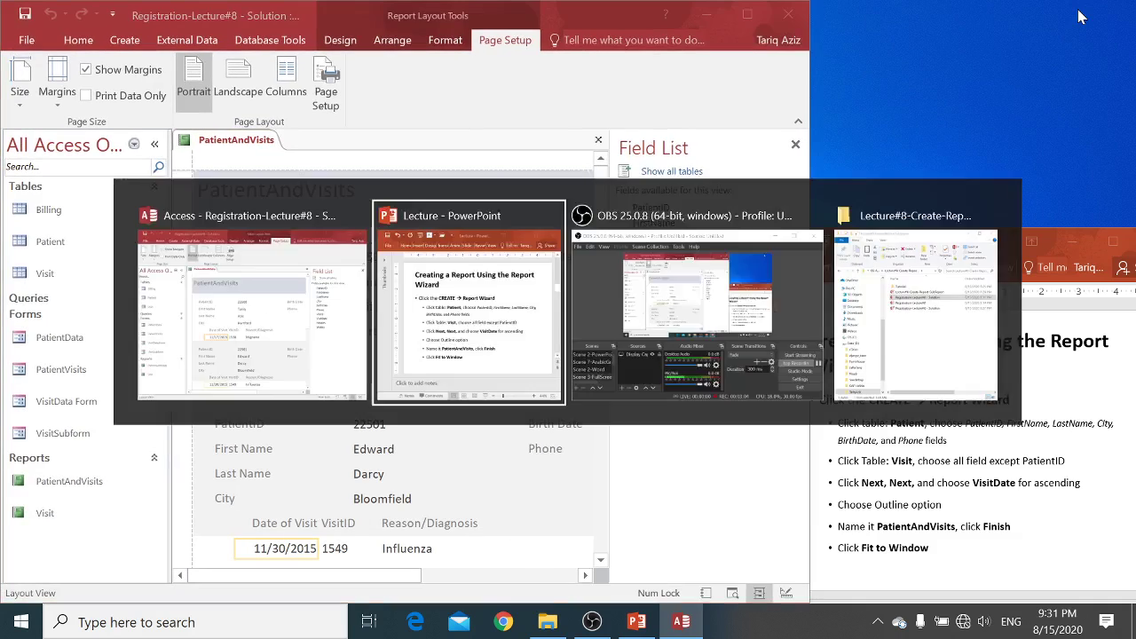
{"action": "key", "text": "Page_Down"}
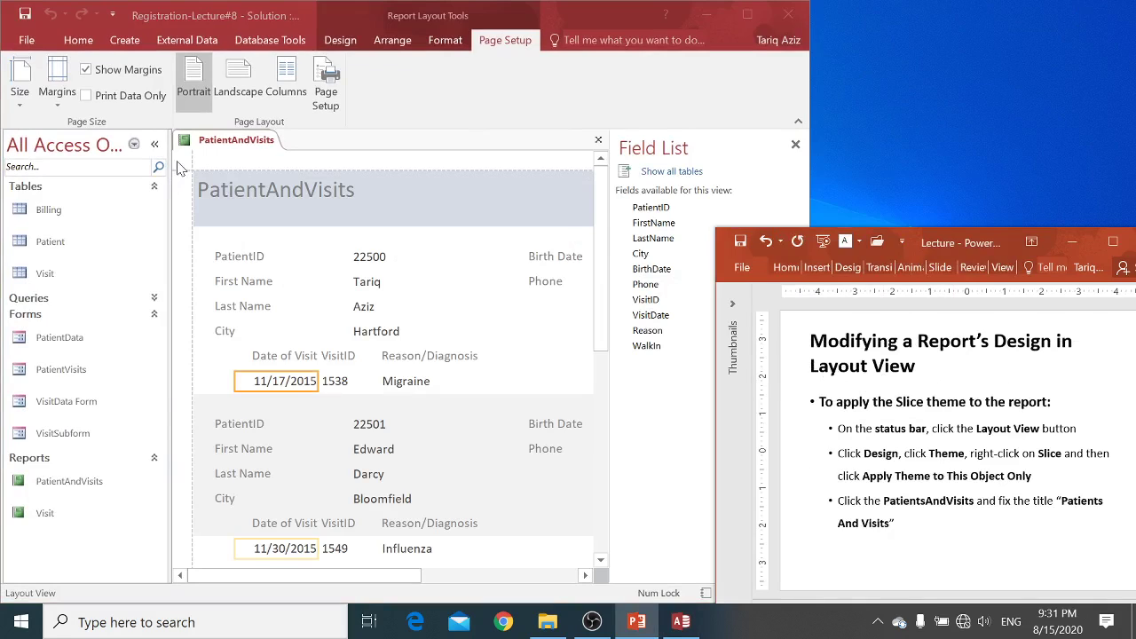
Step: Apply the Slice theme to the PatientAndVisits report only
{"action": "left_click", "coordinate": [353, 42]}
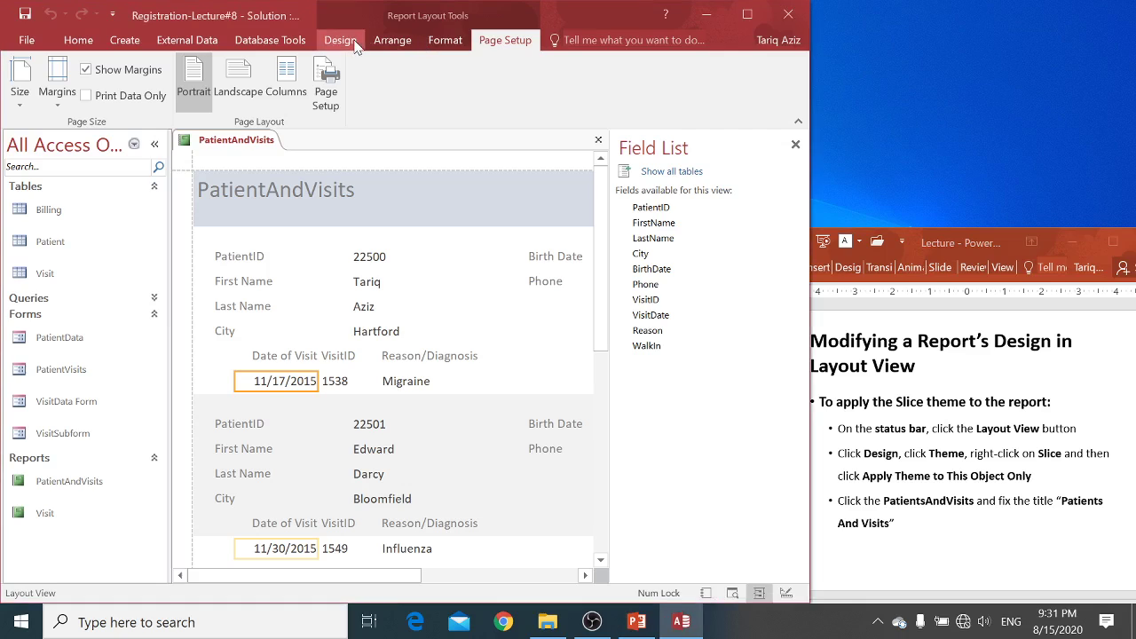
{"action": "left_click", "coordinate": [441, 41]}
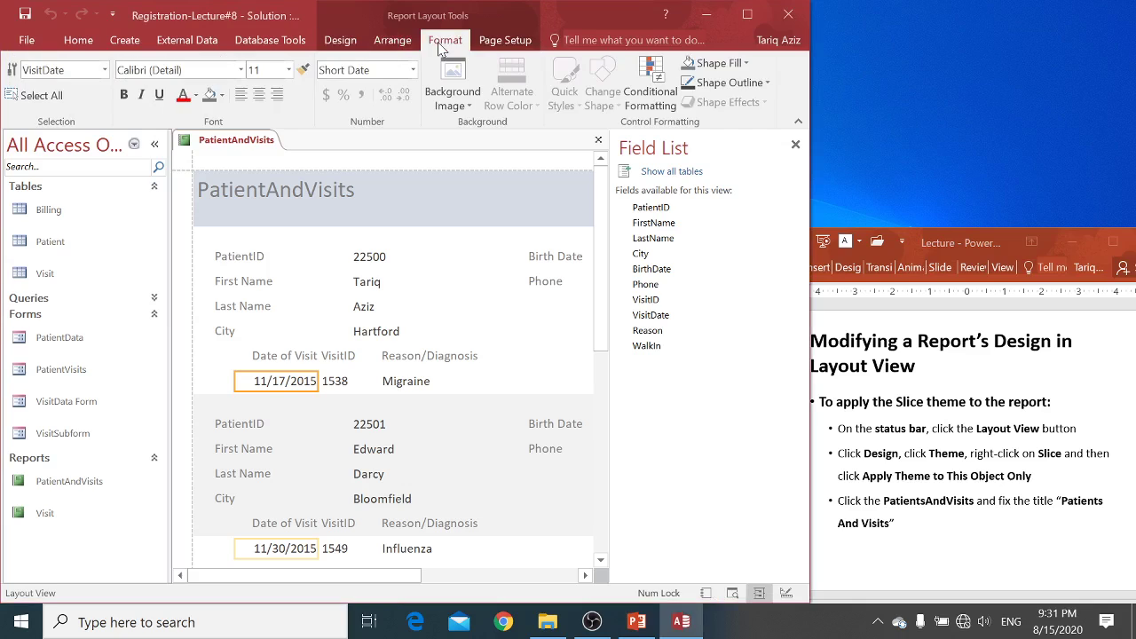
{"action": "left_click", "coordinate": [340, 41]}
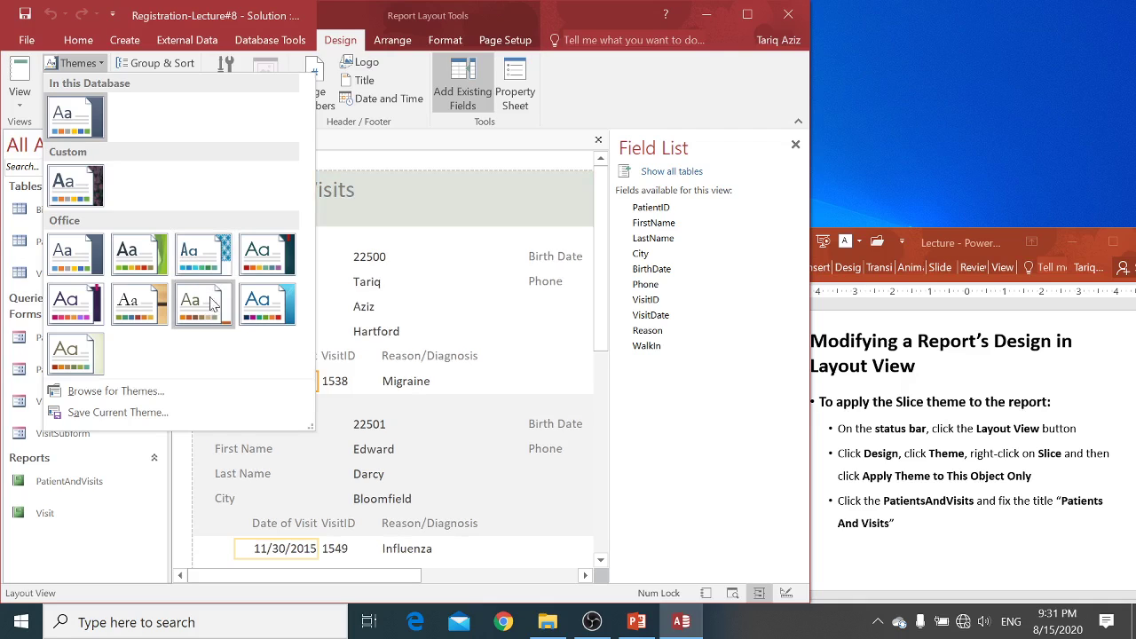
{"action": "right_click", "coordinate": [261, 308]}
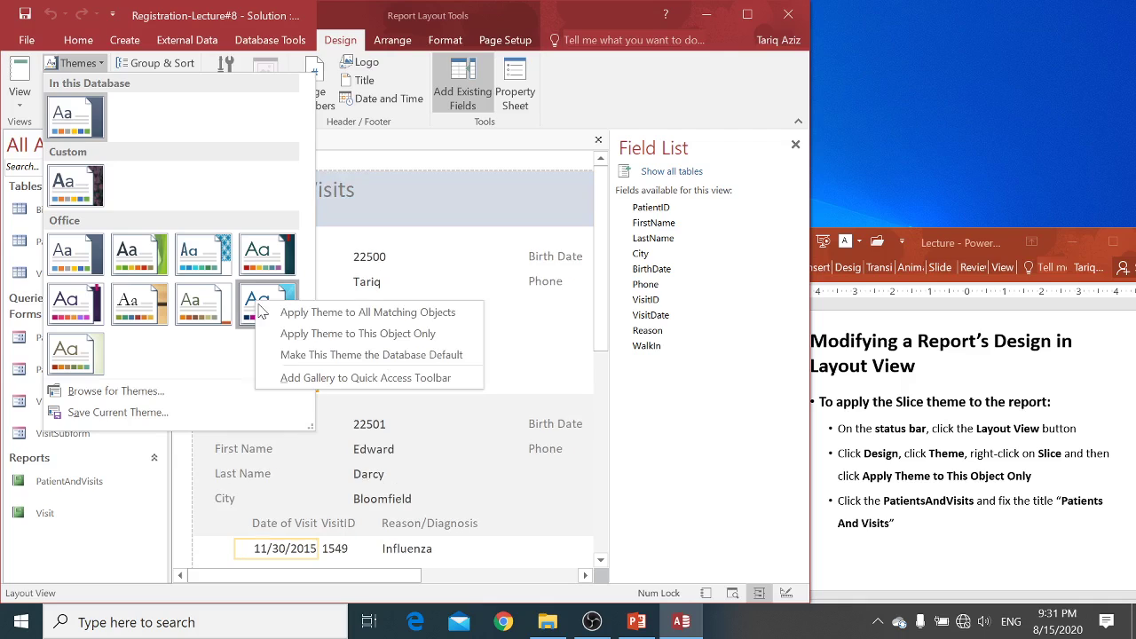
{"action": "left_click", "coordinate": [335, 340]}
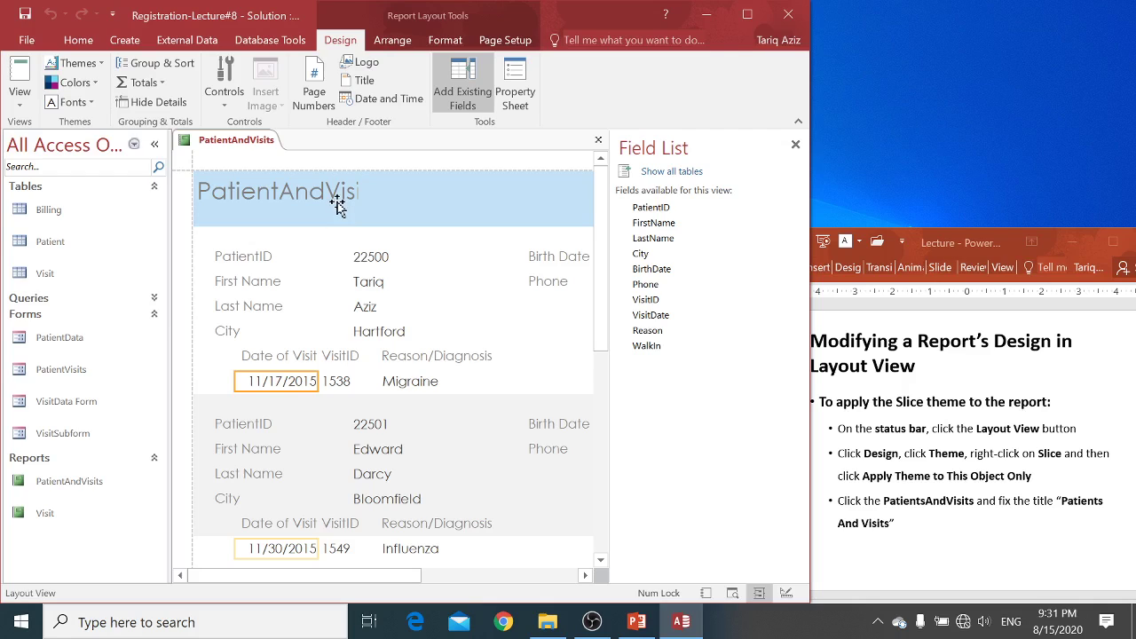
Step: Add spaces to the report title in the header so it reads Patient And Visits
{"action": "left_click", "coordinate": [286, 188]}
{"action": "left_click", "coordinate": [279, 190]}
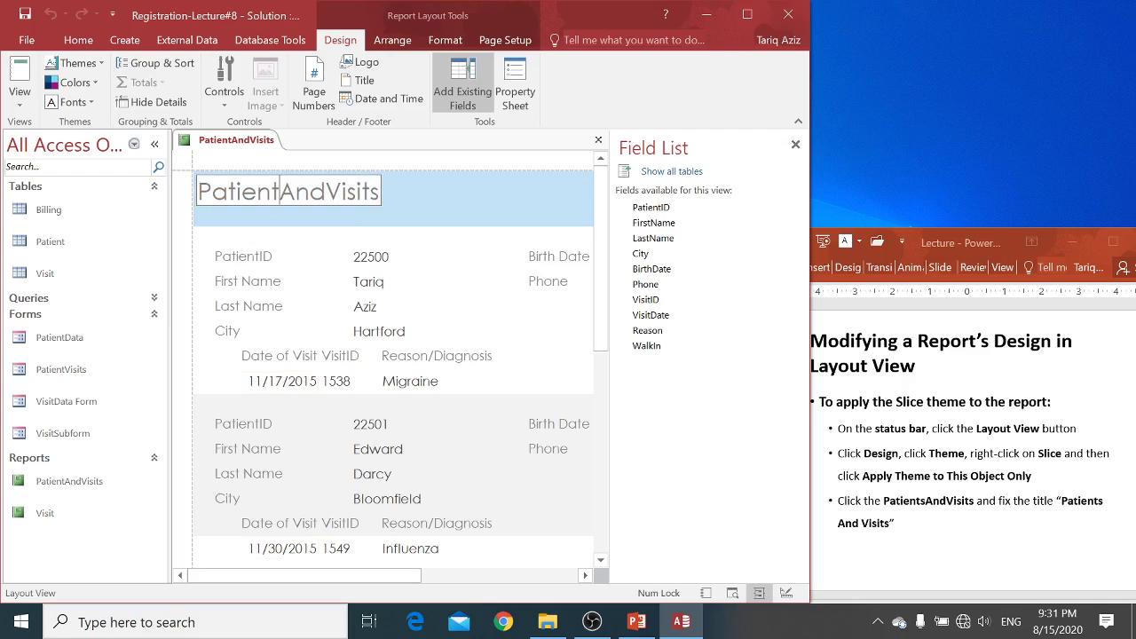
{"action": "double_click", "coordinate": [280, 191]}
{"action": "left_click", "coordinate": [280, 191]}
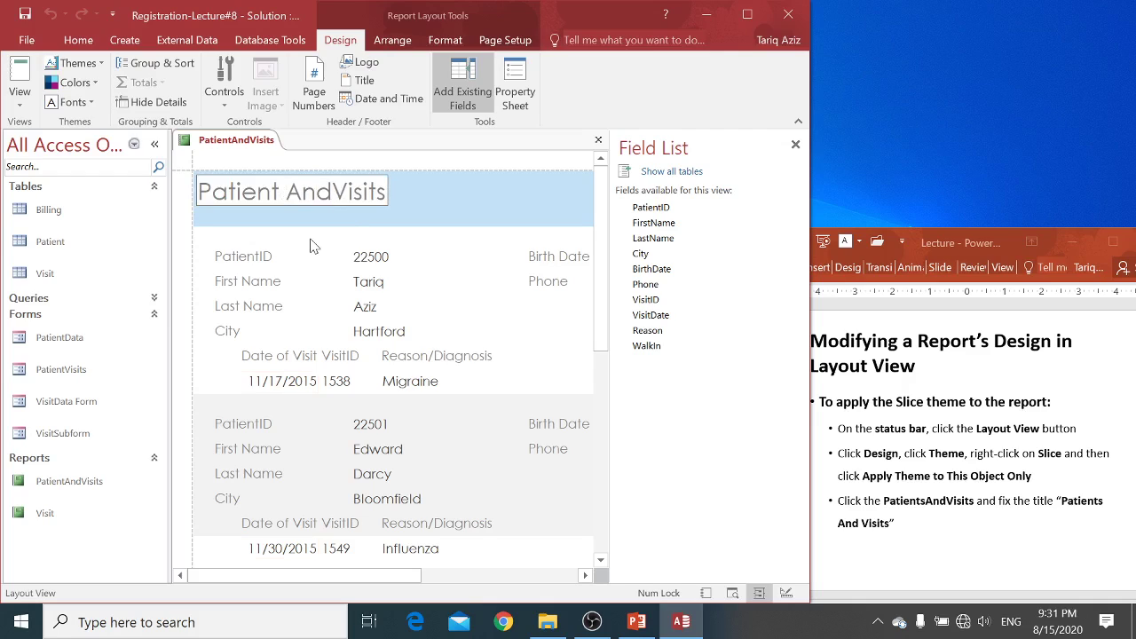
{"action": "key", "text": "Right"}
{"action": "key", "text": "Right"}
{"action": "key", "text": "Right"}
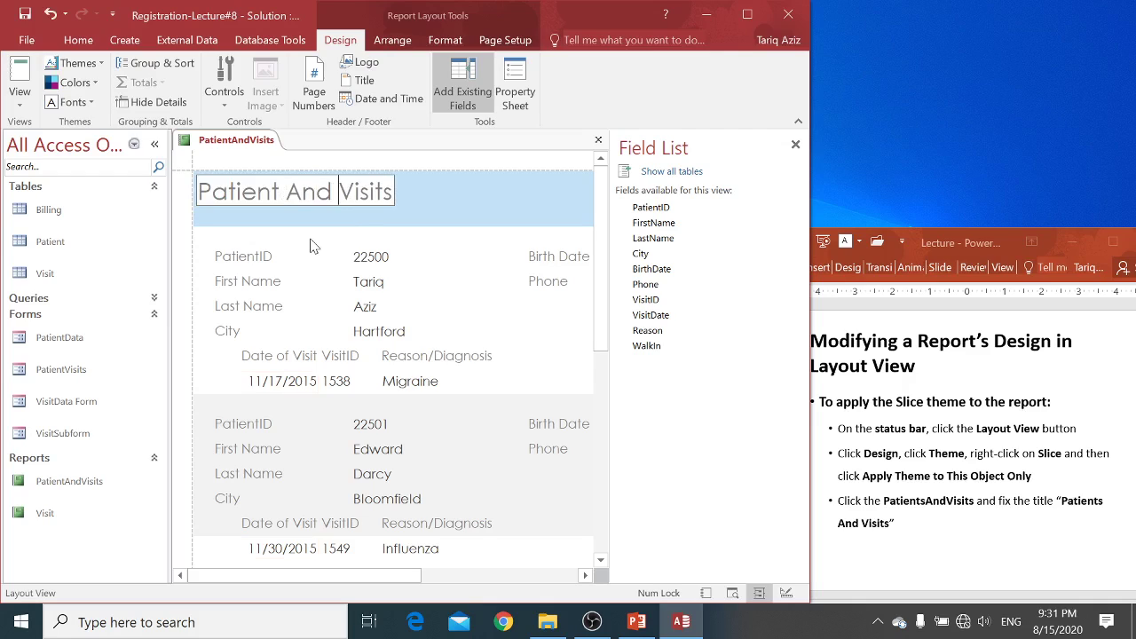
{"action": "left_click", "coordinate": [432, 215]}
Step: Switch to PowerPoint and bring up the slide on adjusting the BirthDate, WalkIn and VisitDate fields
{"action": "left_click", "coordinate": [862, 406]}
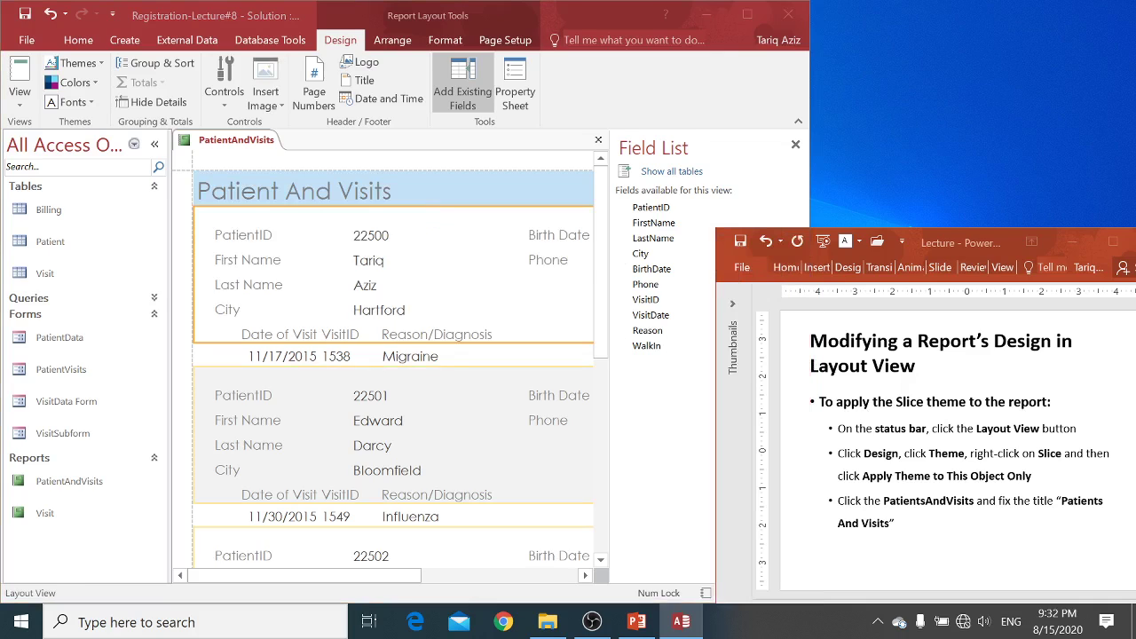
{"action": "scroll", "coordinate": [862, 407], "scroll_direction": "down", "scroll_amount": 1}
{"action": "scroll", "coordinate": [736, 326], "scroll_direction": "up", "scroll_amount": 1}
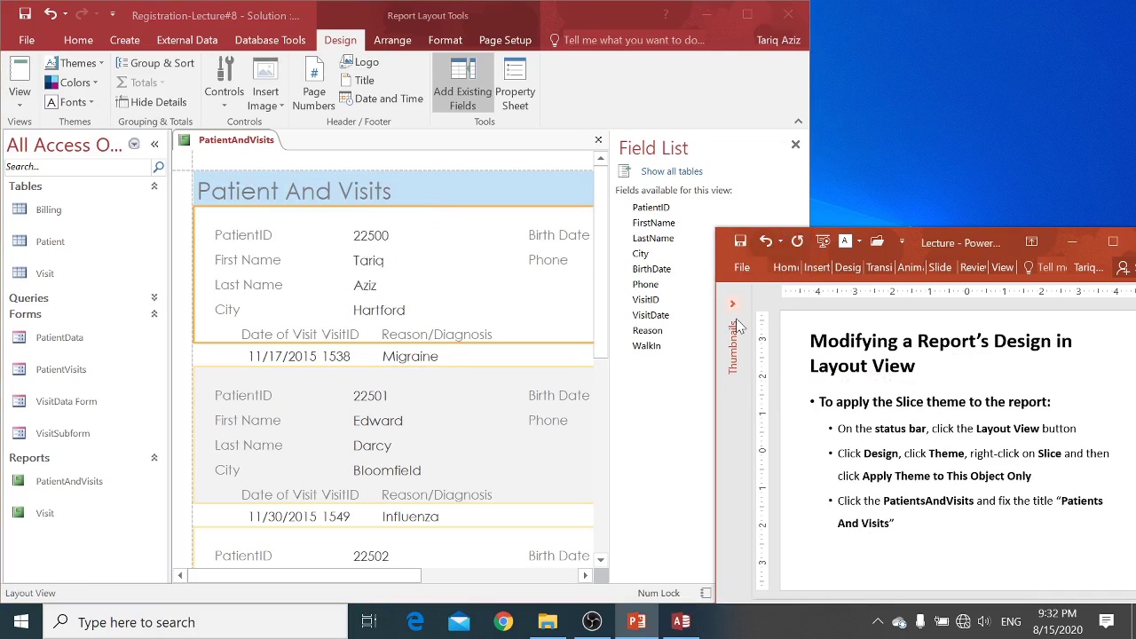
{"action": "scroll", "coordinate": [736, 326], "scroll_direction": "down", "scroll_amount": 1}
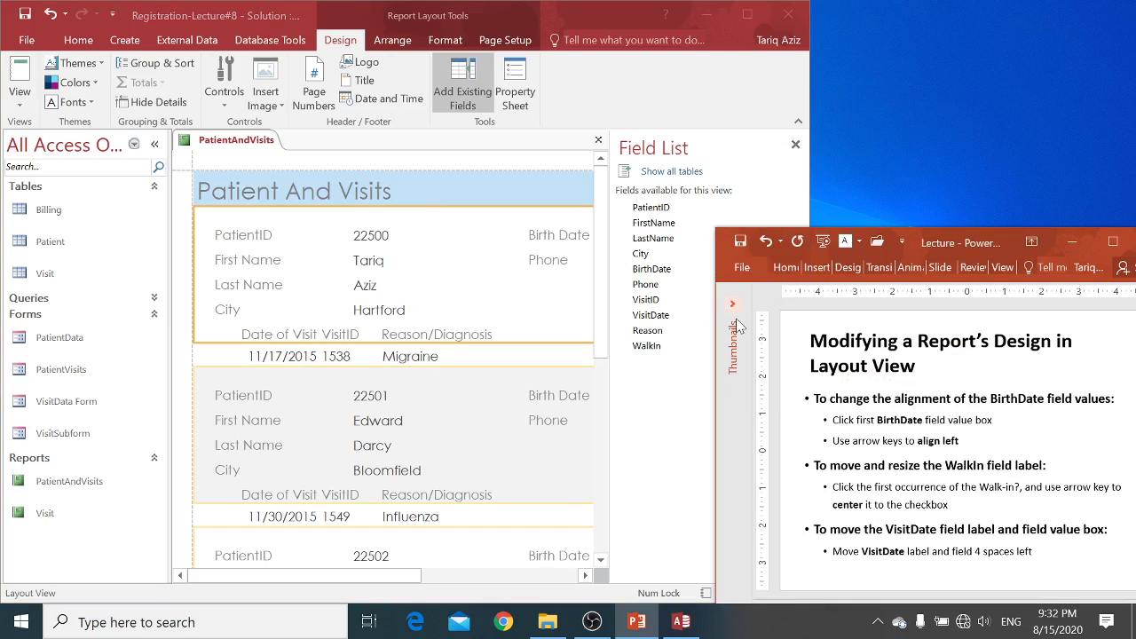
{"action": "scroll", "coordinate": [736, 327], "scroll_direction": "down", "scroll_amount": 1}
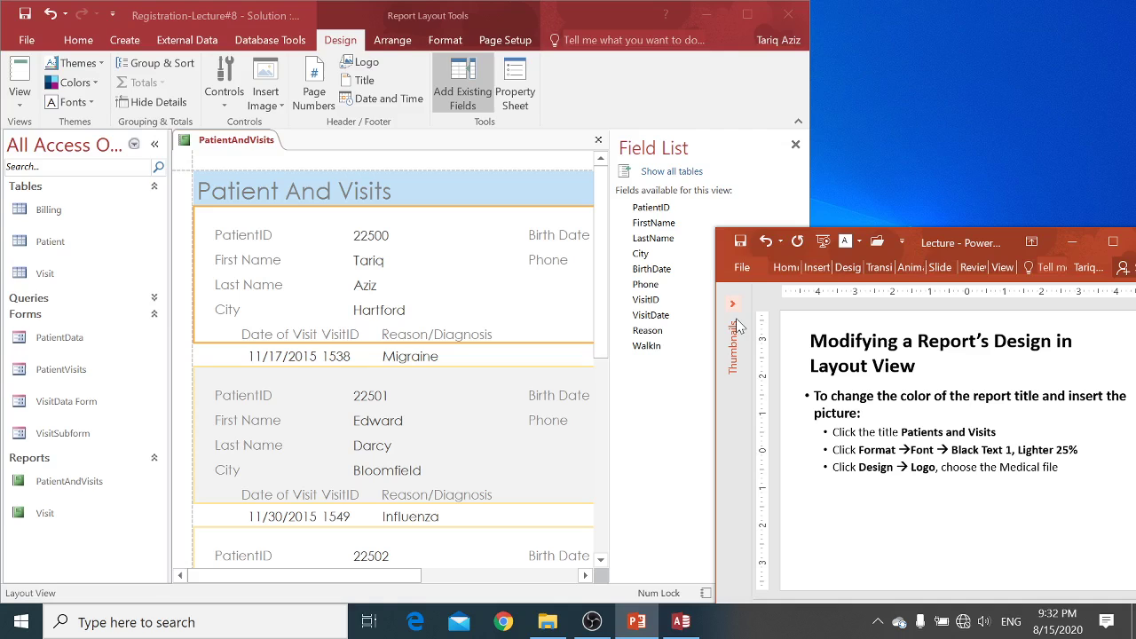
{"action": "scroll", "coordinate": [736, 327], "scroll_direction": "up", "scroll_amount": 1}
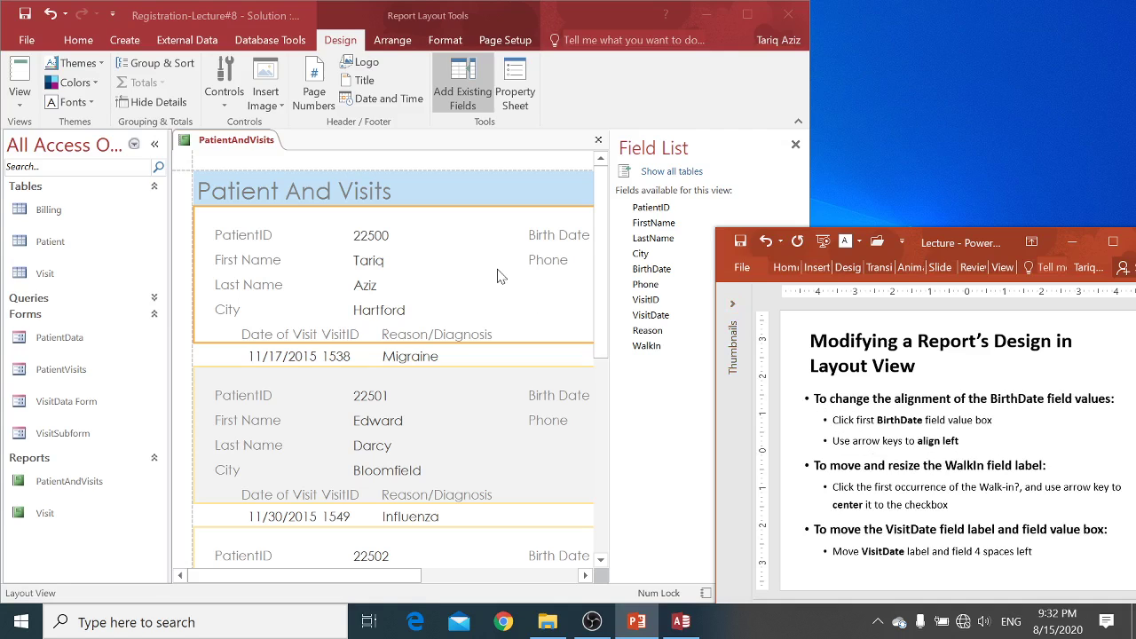
Step: Back in Access, nudge the BirthDate value box slightly left to line the dates up with the phone numbers
{"action": "left_click", "coordinate": [465, 328]}
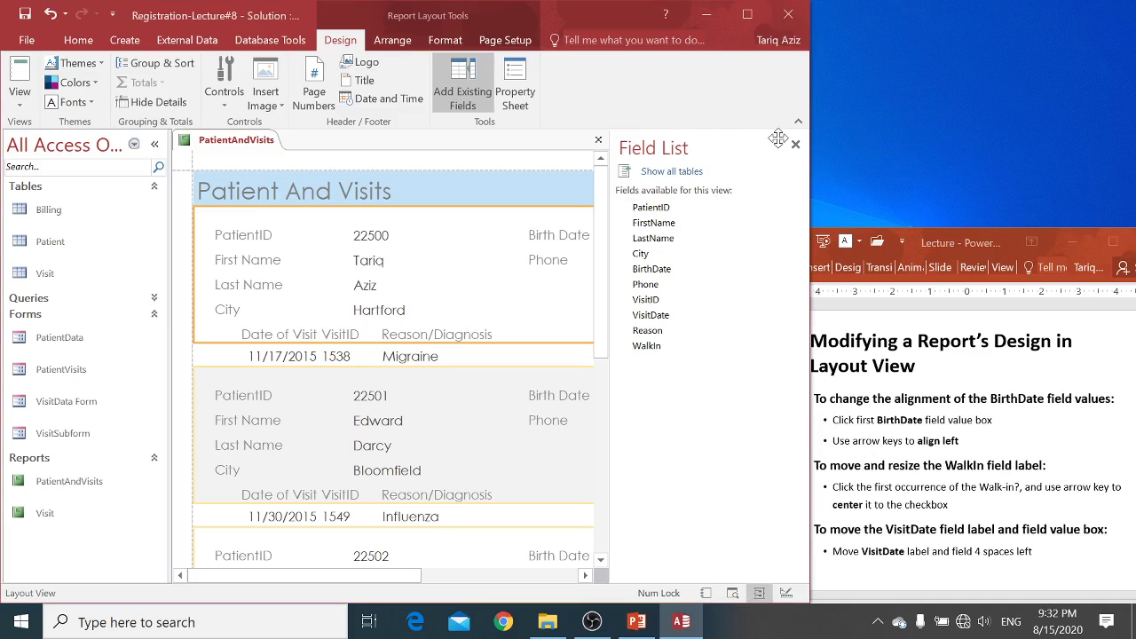
{"action": "left_click_drag", "start_coordinate": [404, 575], "coordinate": [524, 567]}
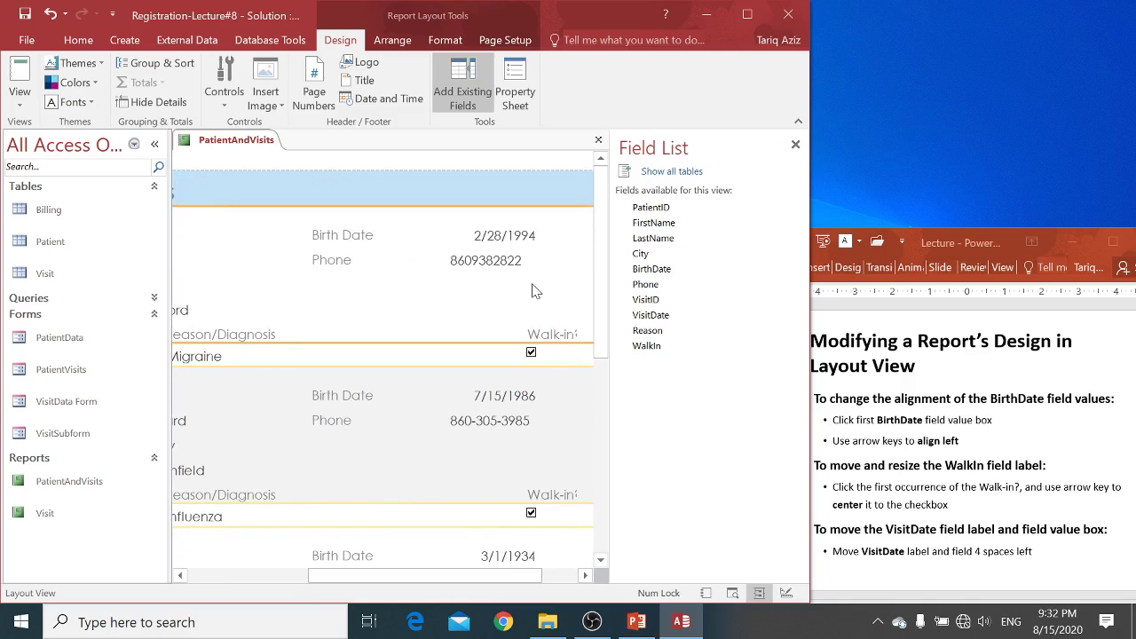
{"action": "left_click", "coordinate": [511, 245]}
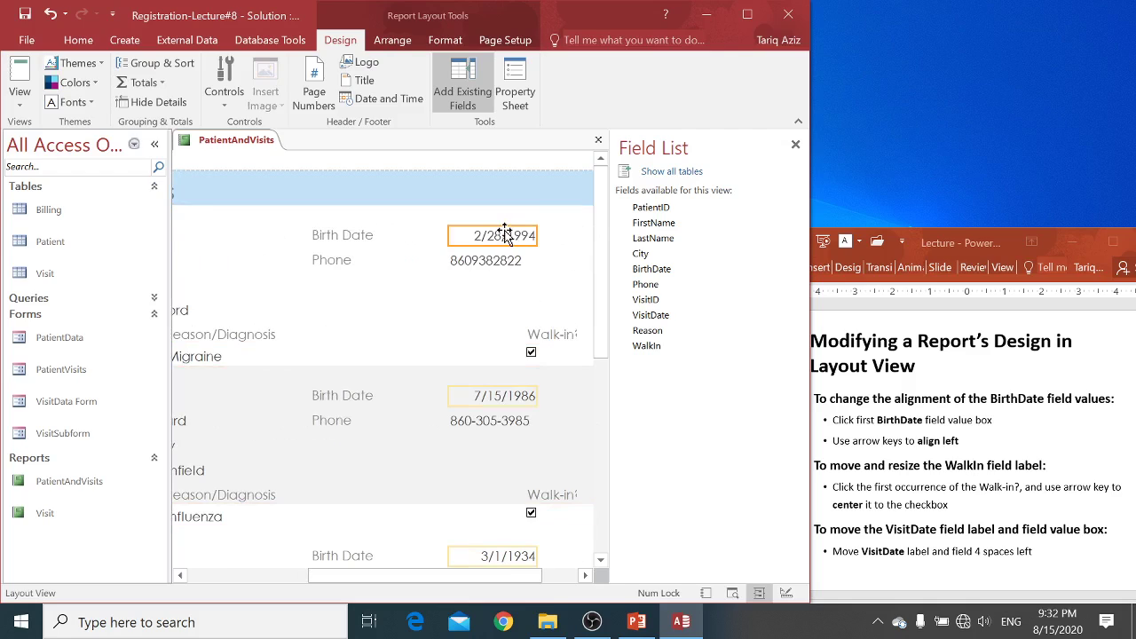
{"action": "key", "text": "Left"}
{"action": "key", "text": "Left"}
{"action": "key", "text": "Left"}
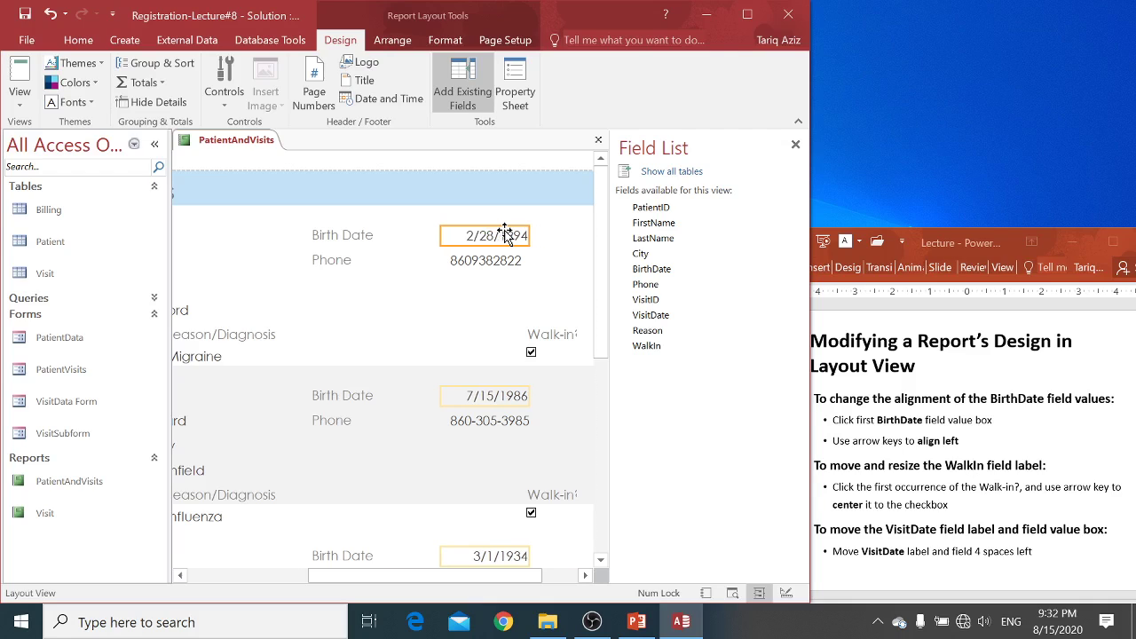
{"action": "key", "text": "Left"}
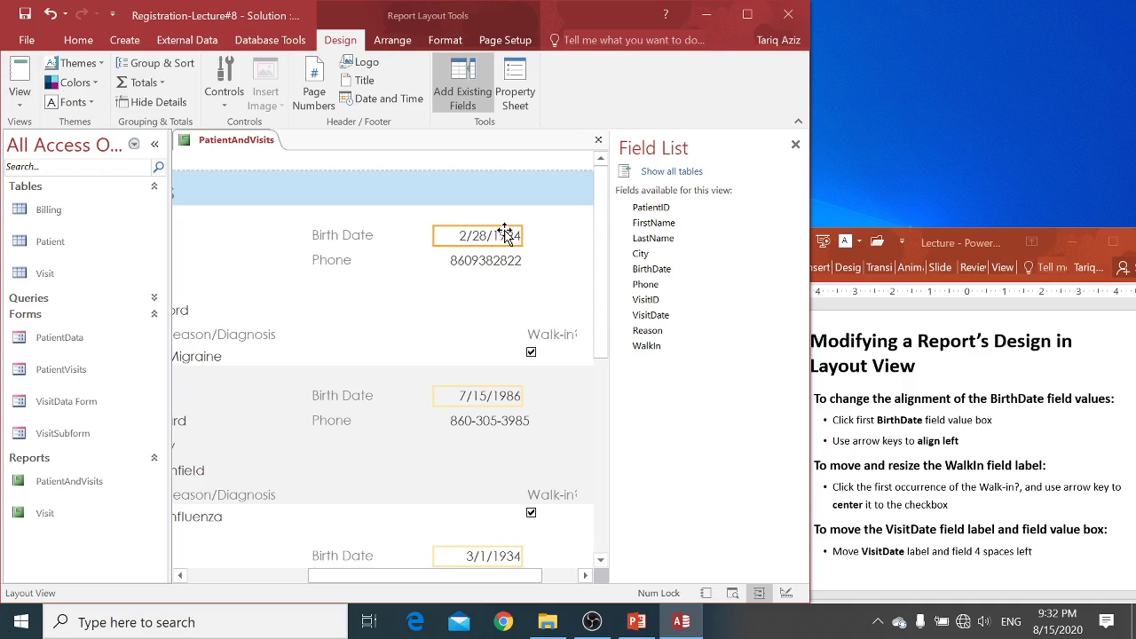
Step: Shift the Walk-in? label left toward the centre of its checkbox
{"action": "left_click", "coordinate": [551, 333]}
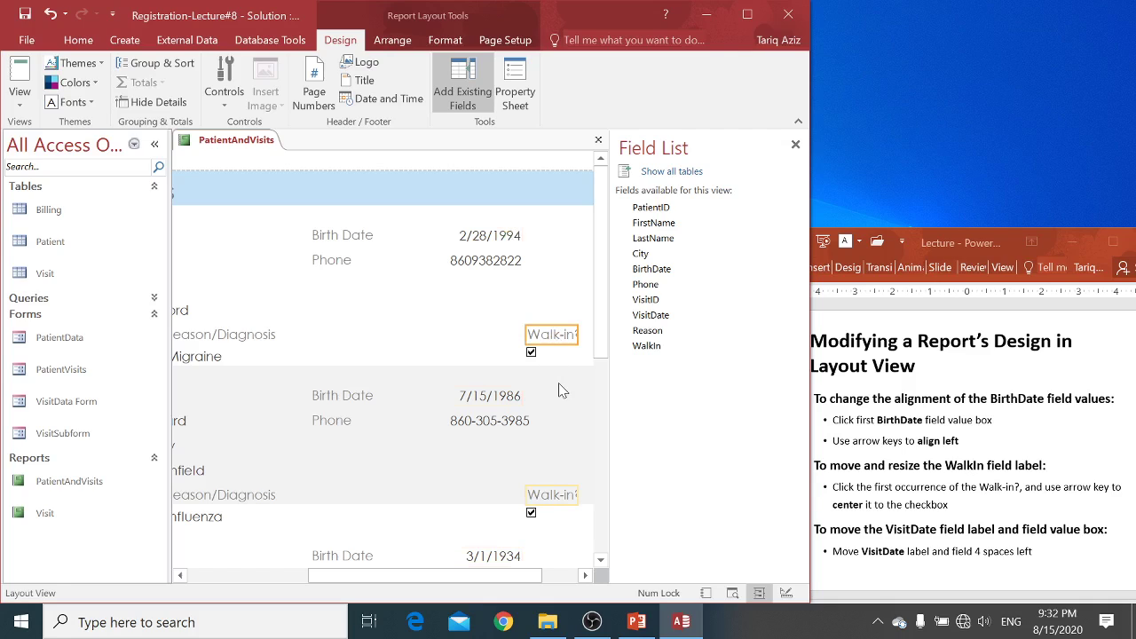
{"action": "key", "text": "Left"}
{"action": "key", "text": "Left"}
{"action": "key", "text": "Left"}
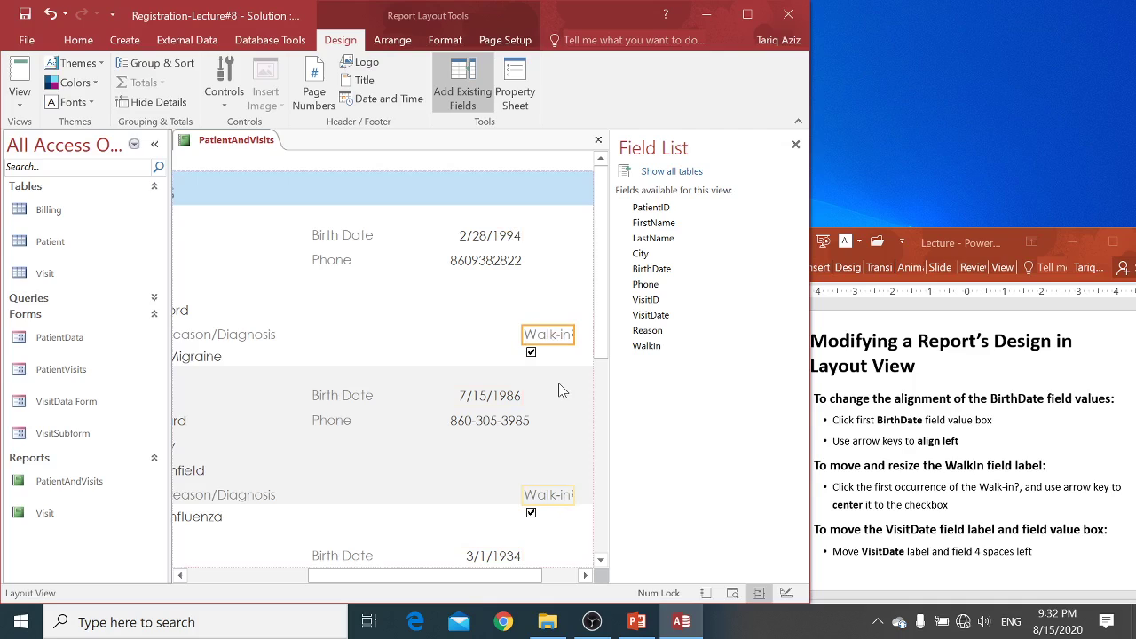
{"action": "key", "text": "Left"}
{"action": "key", "text": "Left"}
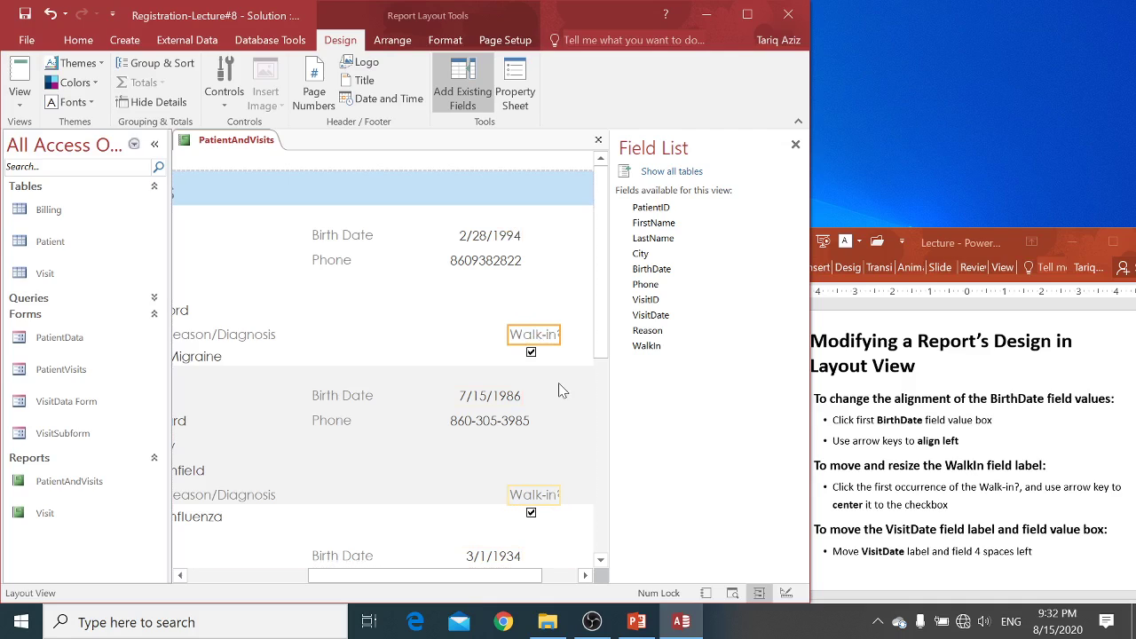
{"action": "key", "text": "Left"}
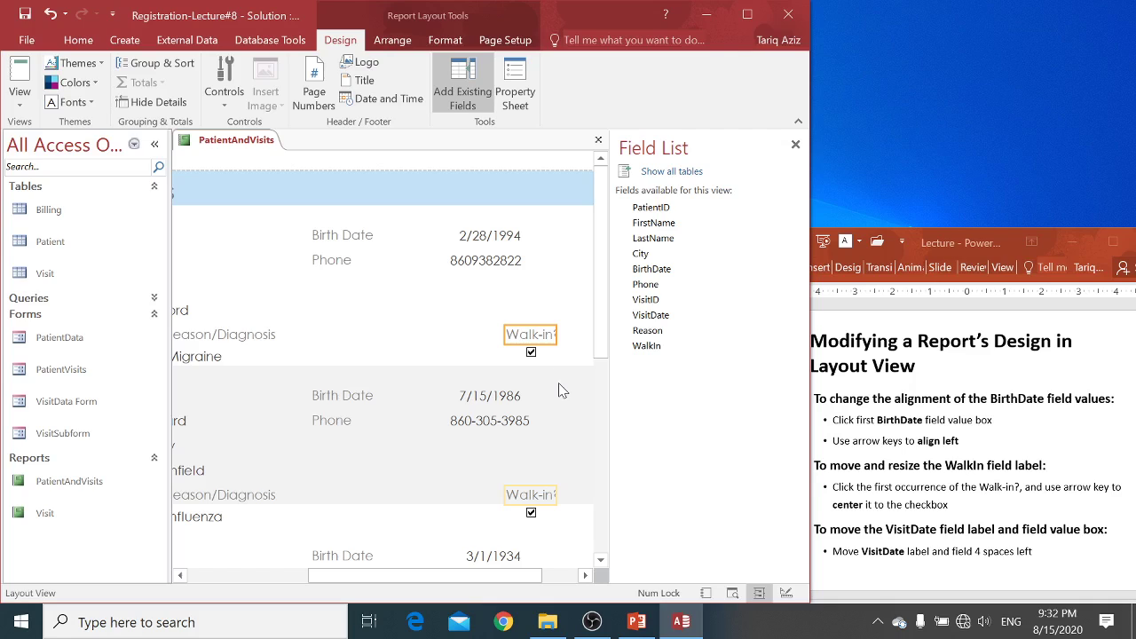
Step: Widen the Walk-in? label to fit its full text and nudge it left to centre it over the checkbox
{"action": "left_click", "coordinate": [555, 335]}
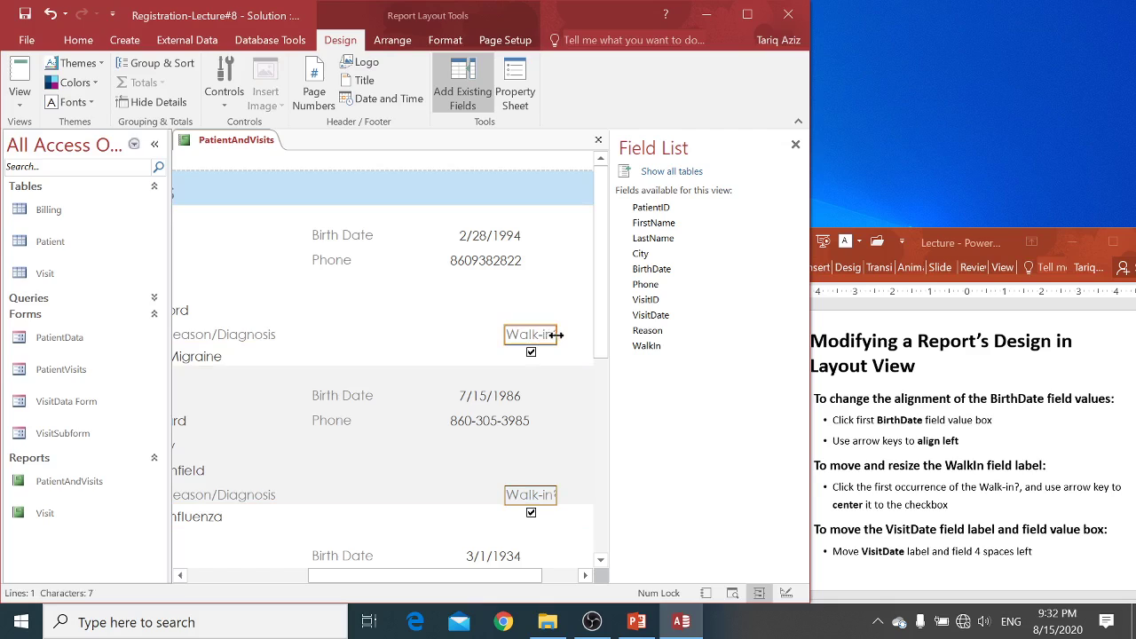
{"action": "left_click_drag", "start_coordinate": [555, 335], "coordinate": [563, 334]}
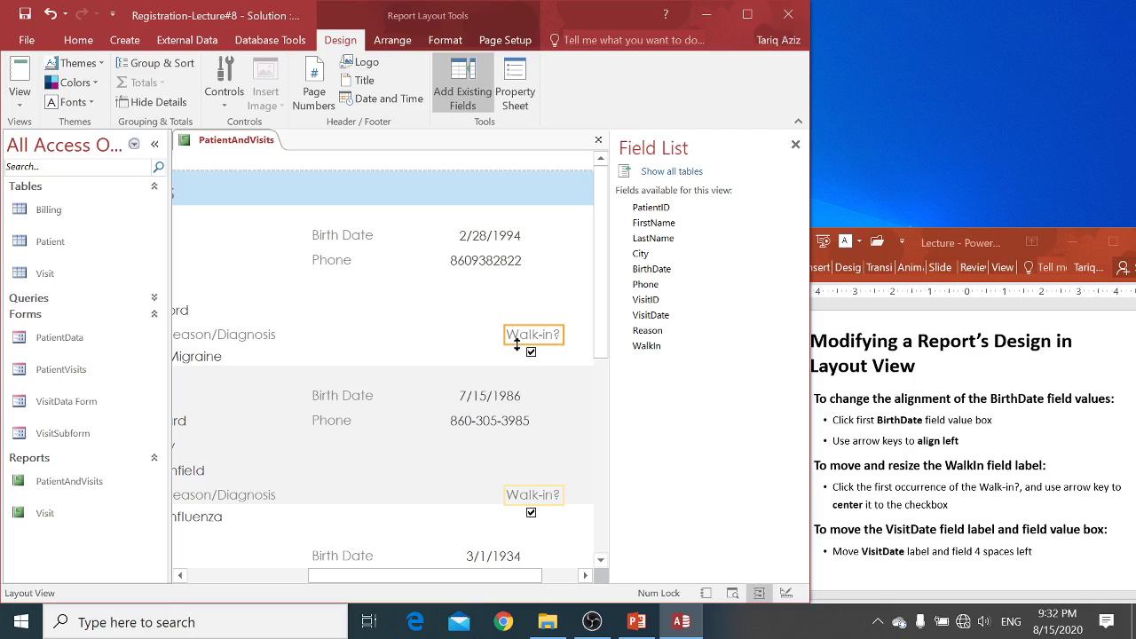
{"action": "key", "text": "Left"}
{"action": "key", "text": "Left"}
{"action": "key", "text": "Left"}
{"action": "key", "text": "Left"}
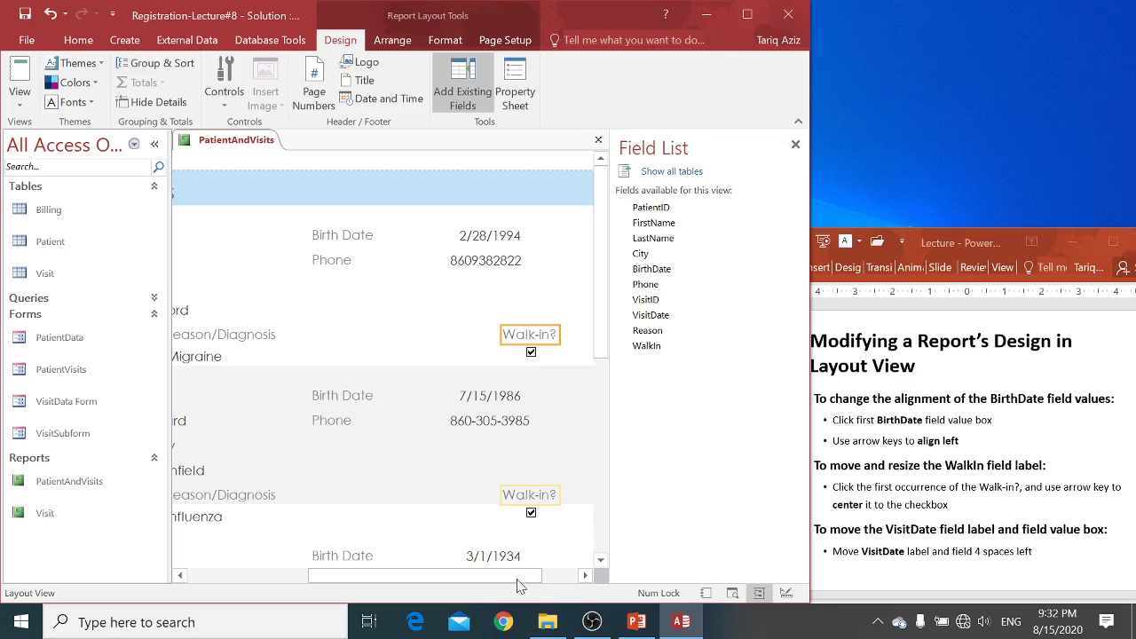
Step: Move the Date of Visit label and the VisitDate value box together slightly left, away from the VisitID column
{"action": "left_click_drag", "start_coordinate": [519, 582], "coordinate": [365, 565]}
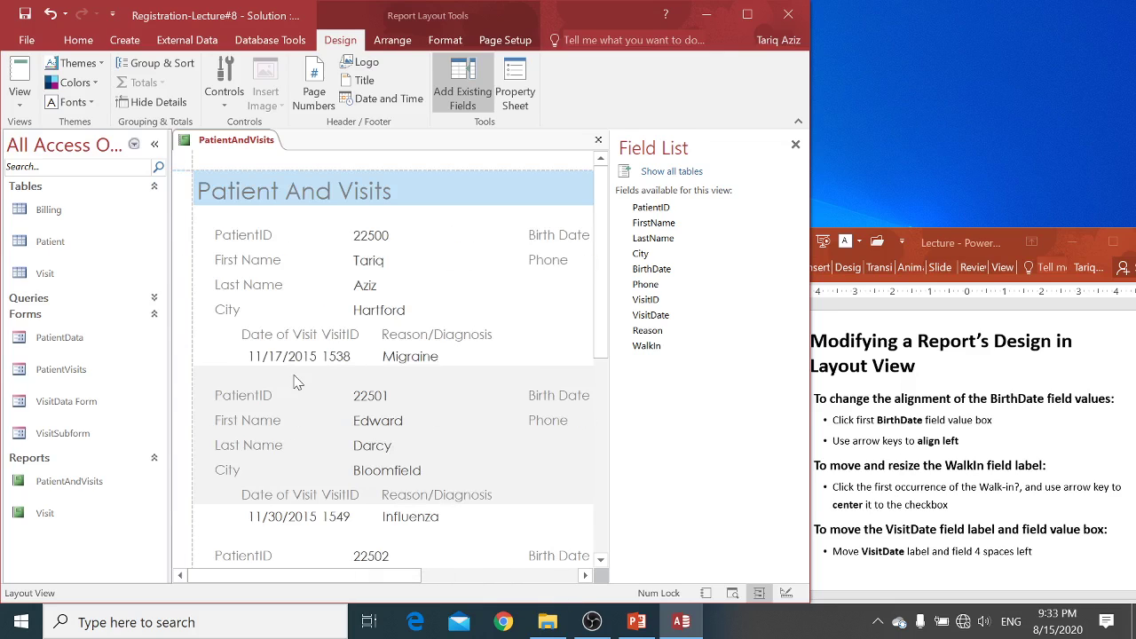
{"action": "left_click", "coordinate": [282, 340]}
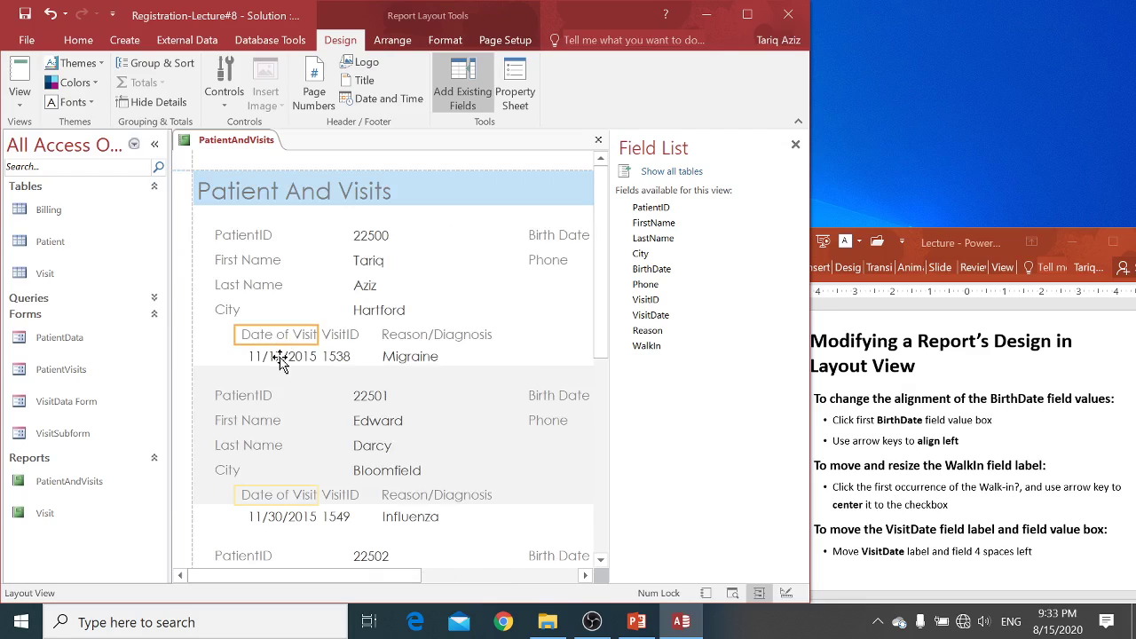
{"action": "left_click", "coordinate": [279, 360], "text": "shift"}
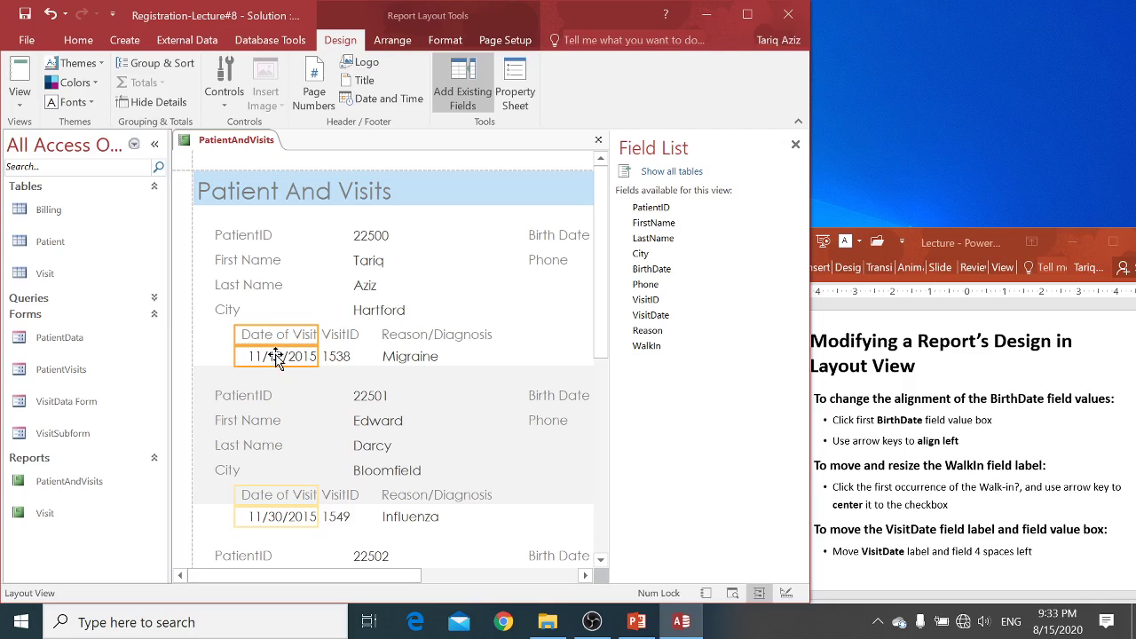
{"action": "key", "text": "Left"}
{"action": "key", "text": "Left"}
{"action": "key", "text": "Left"}
{"action": "key", "text": "Left"}
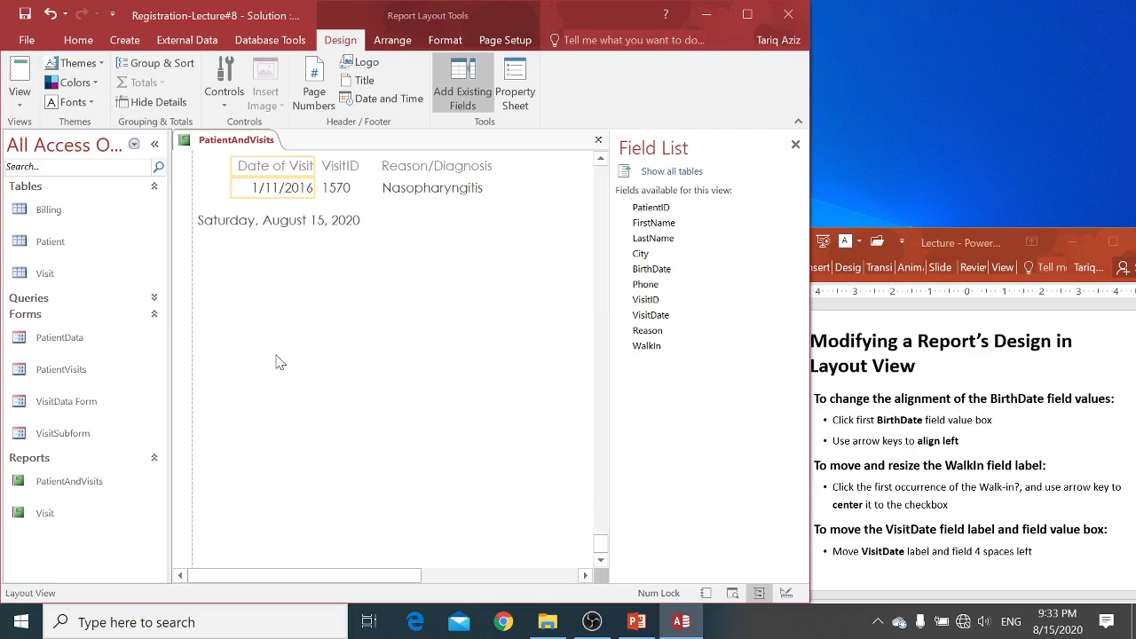
{"action": "key", "text": "Left"}
{"action": "key", "text": "Left"}
{"action": "key", "text": "Left"}
{"action": "key", "text": "Left"}
{"action": "key", "text": "Left"}
{"action": "key", "text": "Left"}
{"action": "key", "text": "Left"}
{"action": "key", "text": "Left"}
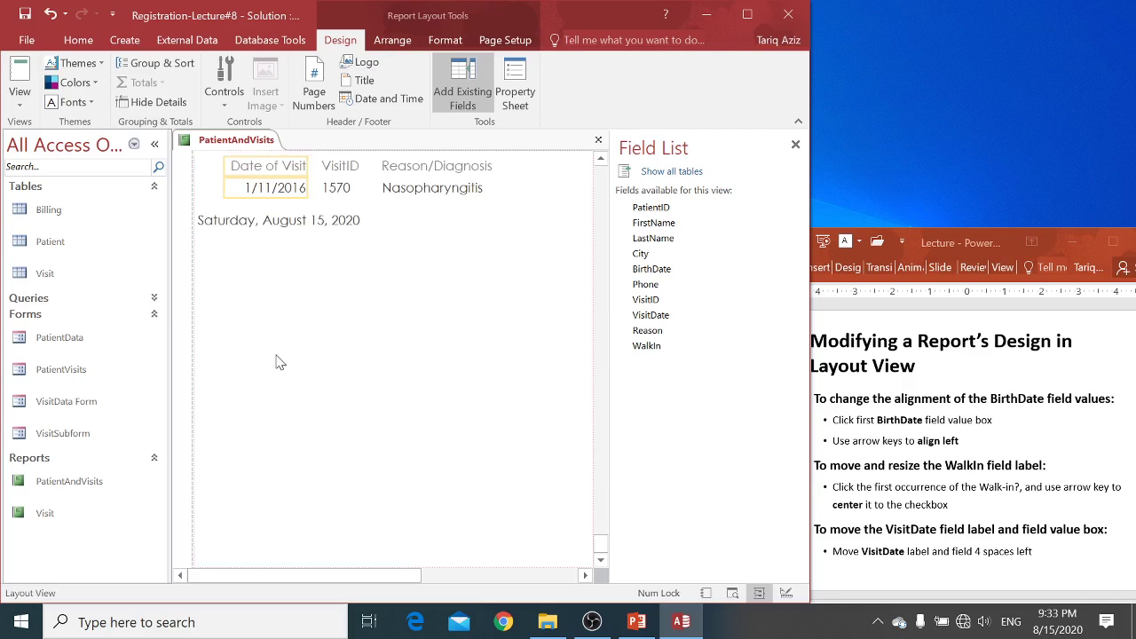
Step: Nudge the selected Date of Visit label and VisitDate value box further left, roughly in line with the patient labels above
{"action": "key", "text": "Left"}
{"action": "key", "text": "Left"}
{"action": "key", "text": "Left"}
{"action": "key", "text": "Left"}
{"action": "key", "text": "Left"}
{"action": "key", "text": "Left"}
{"action": "key", "text": "Left"}
{"action": "key", "text": "Left"}
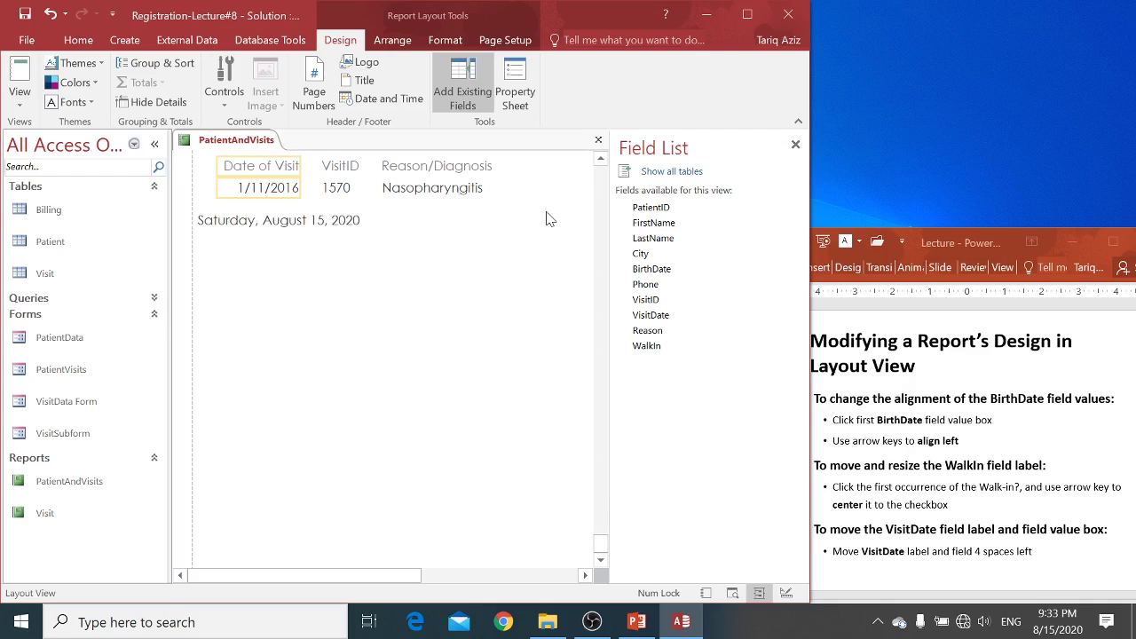
{"action": "left_click", "coordinate": [599, 158]}
{"action": "left_click", "coordinate": [600, 158]}
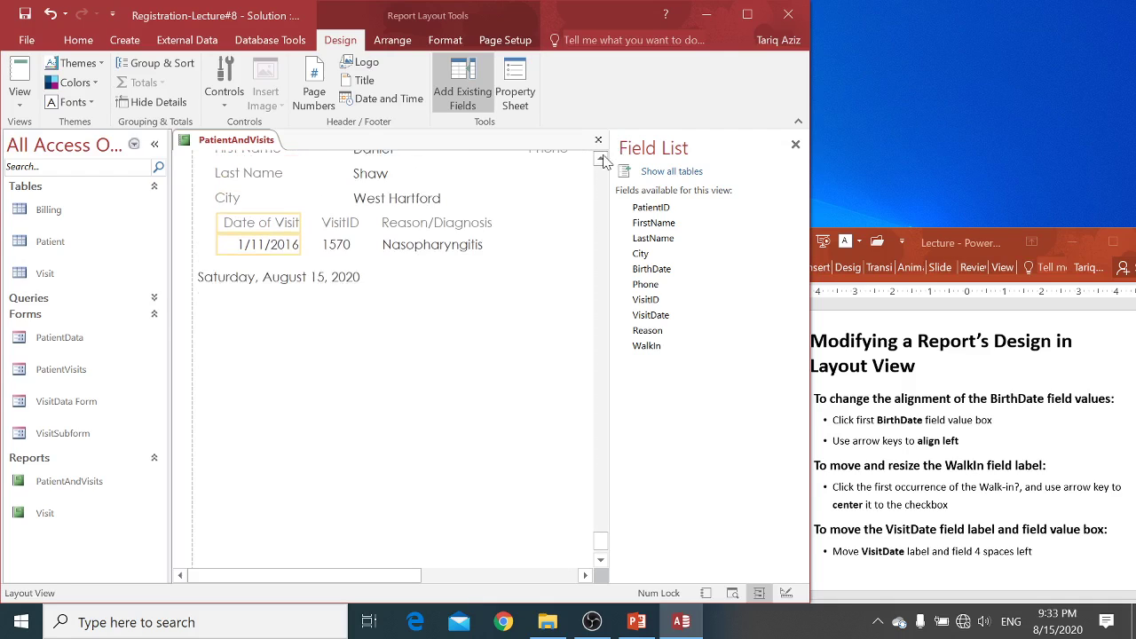
{"action": "left_click", "coordinate": [600, 158]}
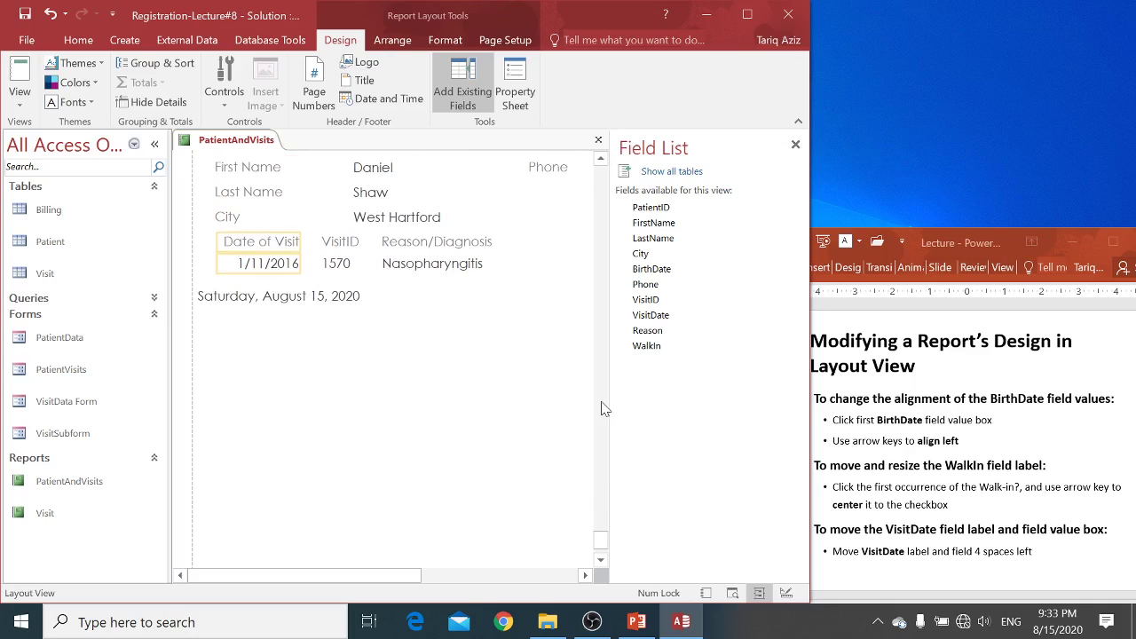
Step: Advance the PowerPoint lecture one slide, and in Access set the report title's font colour to Black, Text 1, Lighter 25%
{"action": "left_click", "coordinate": [890, 503]}
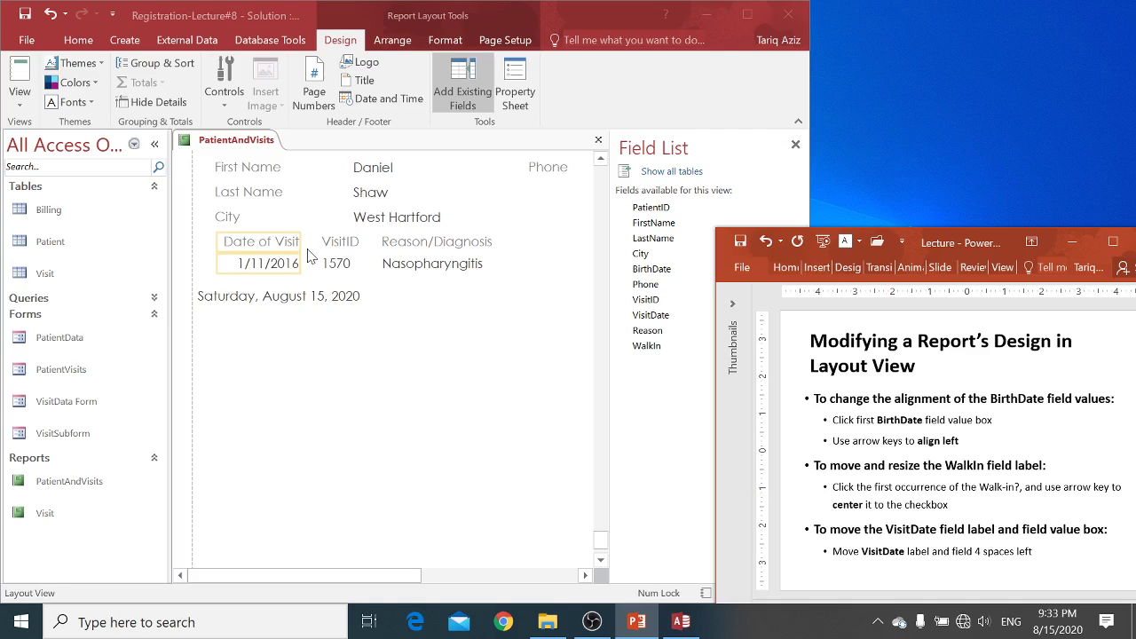
{"action": "scroll", "coordinate": [888, 426], "scroll_direction": "down", "scroll_amount": 1}
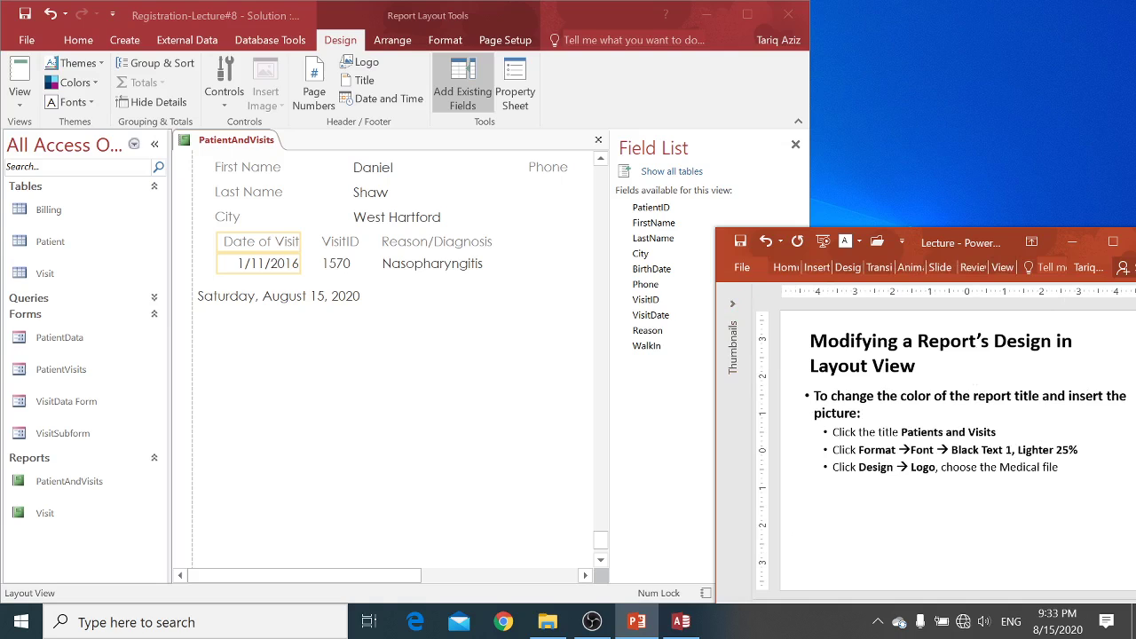
{"action": "left_click", "coordinate": [604, 210]}
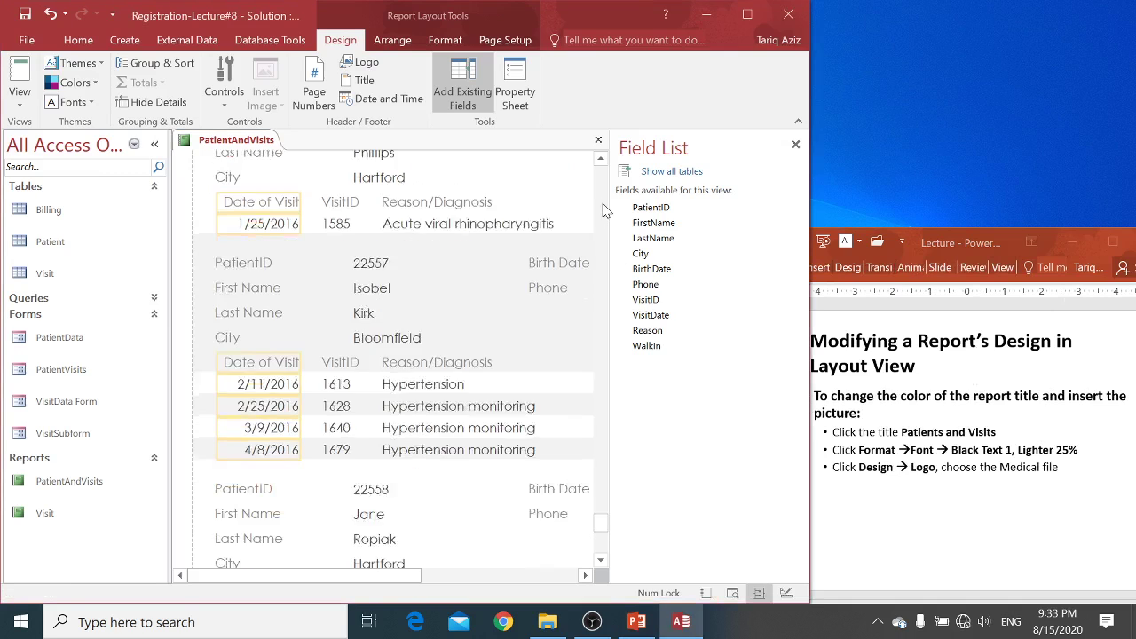
{"action": "scroll", "coordinate": [604, 210], "scroll_direction": "up", "scroll_amount": 5}
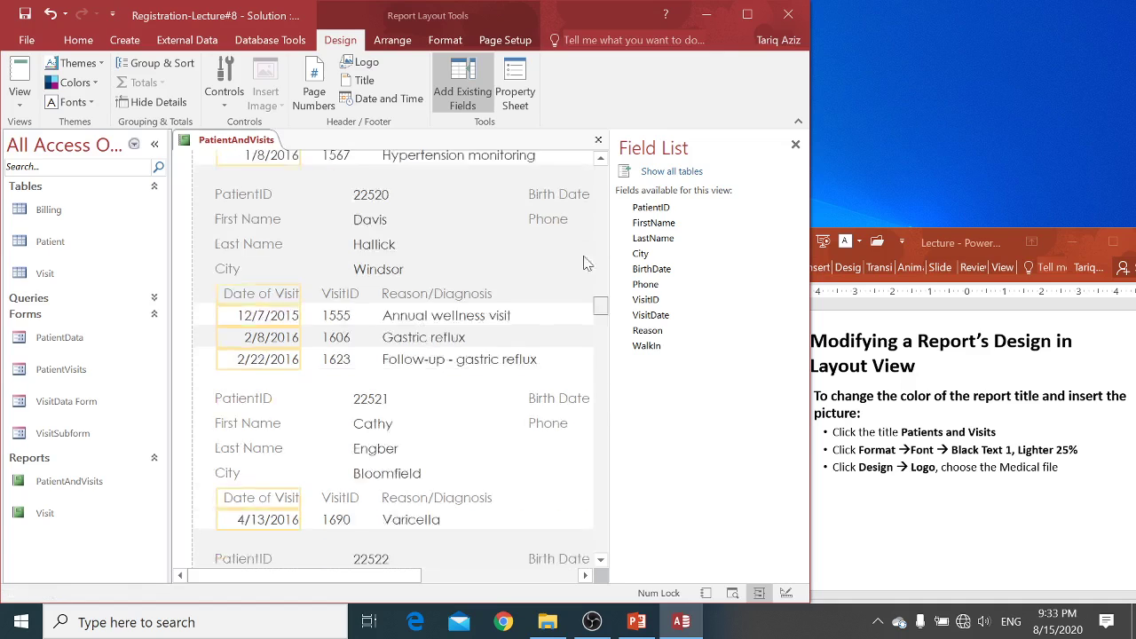
{"action": "scroll", "coordinate": [584, 263], "scroll_direction": "up", "scroll_amount": 10}
{"action": "left_click", "coordinate": [282, 196]}
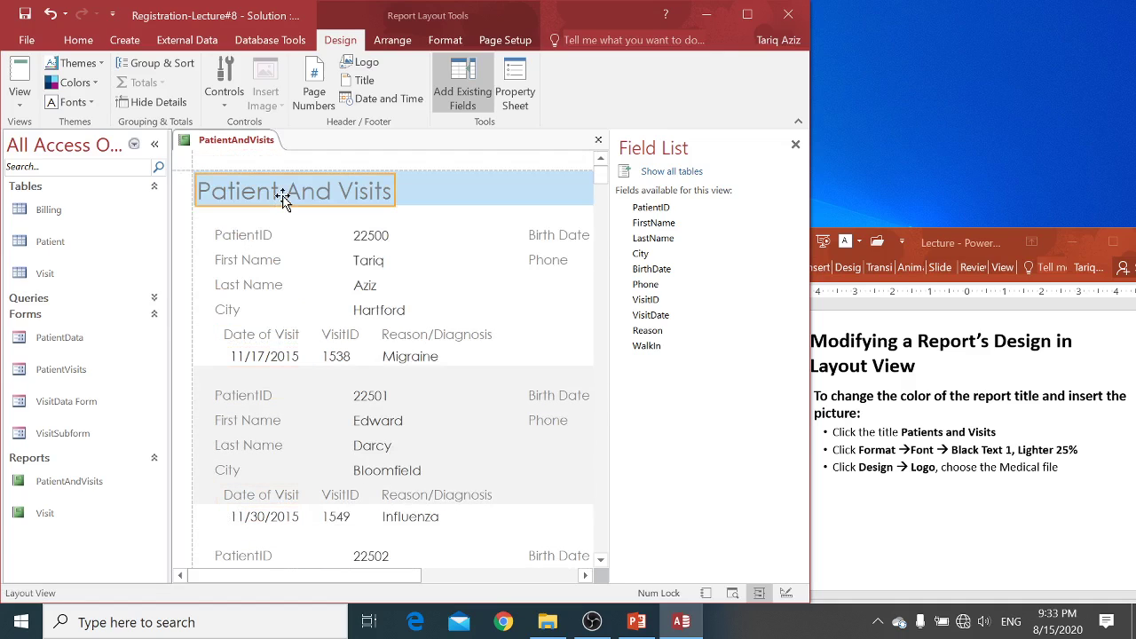
{"action": "left_click", "coordinate": [444, 42]}
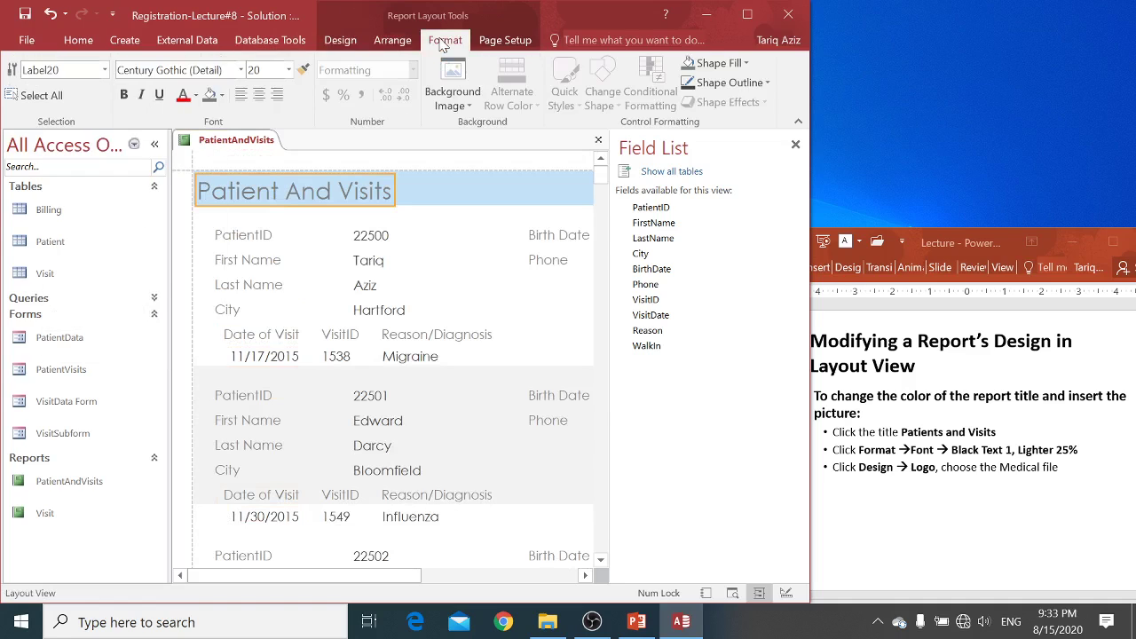
{"action": "left_click", "coordinate": [196, 97]}
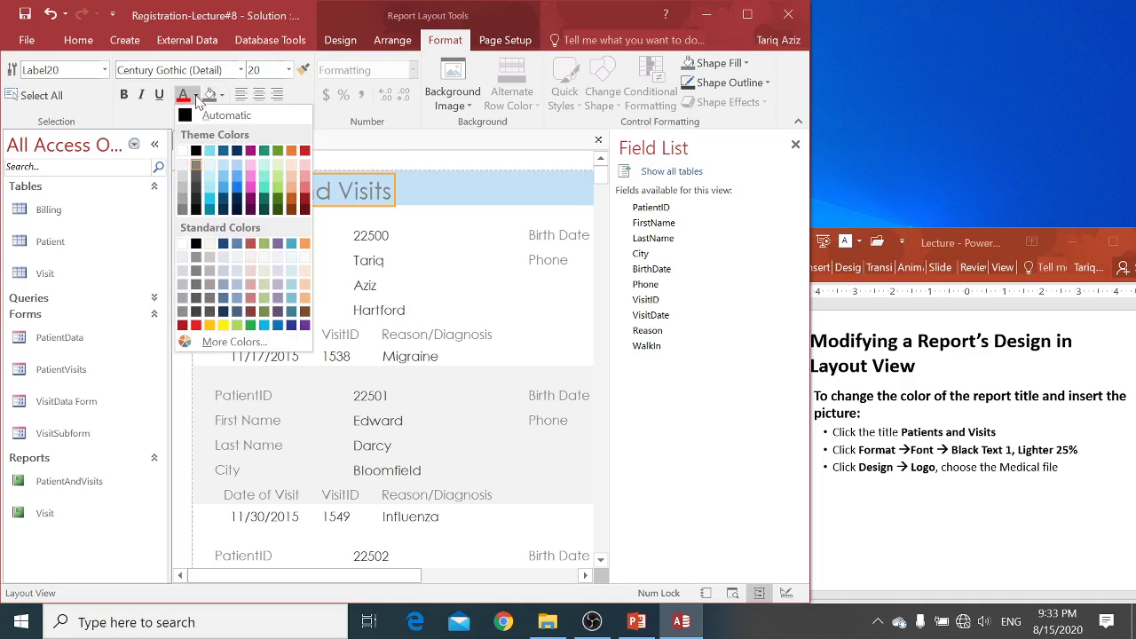
{"action": "left_click", "coordinate": [196, 190]}
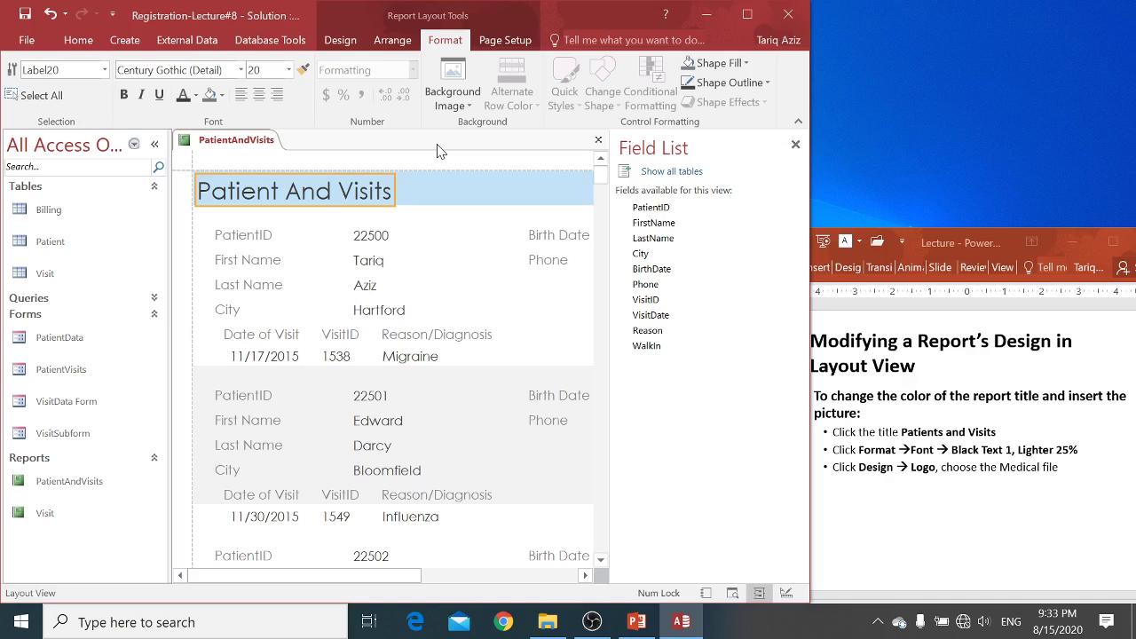
Step: Start inserting a report logo and open the lecture's Tutorial folder for the picture, using its path copied from File Explorer
{"action": "left_click", "coordinate": [340, 40]}
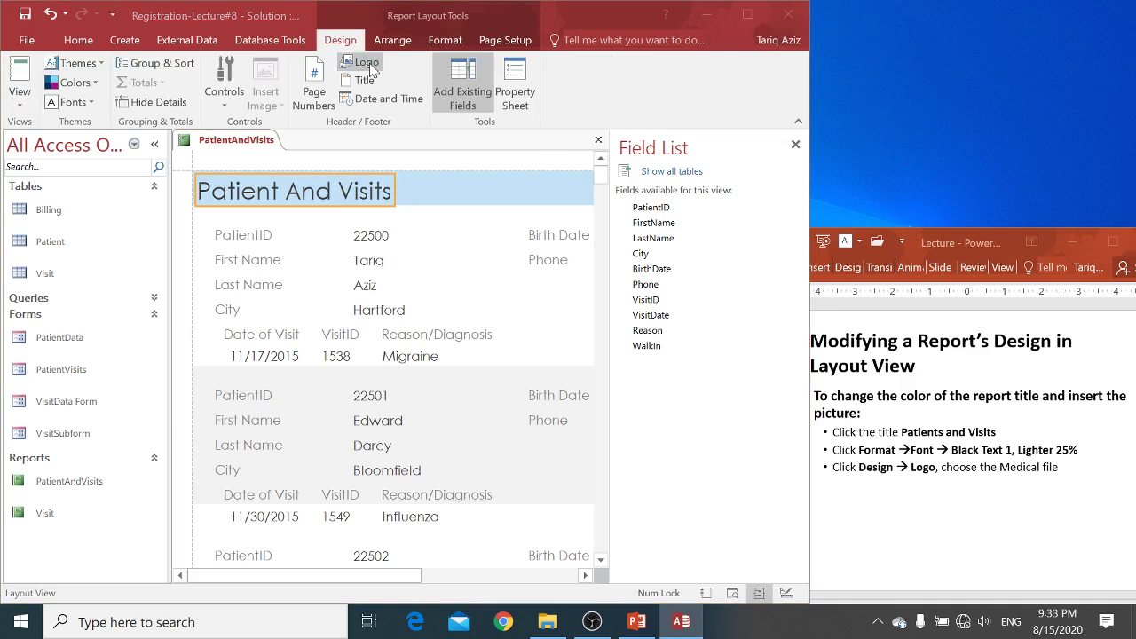
{"action": "left_click", "coordinate": [369, 63]}
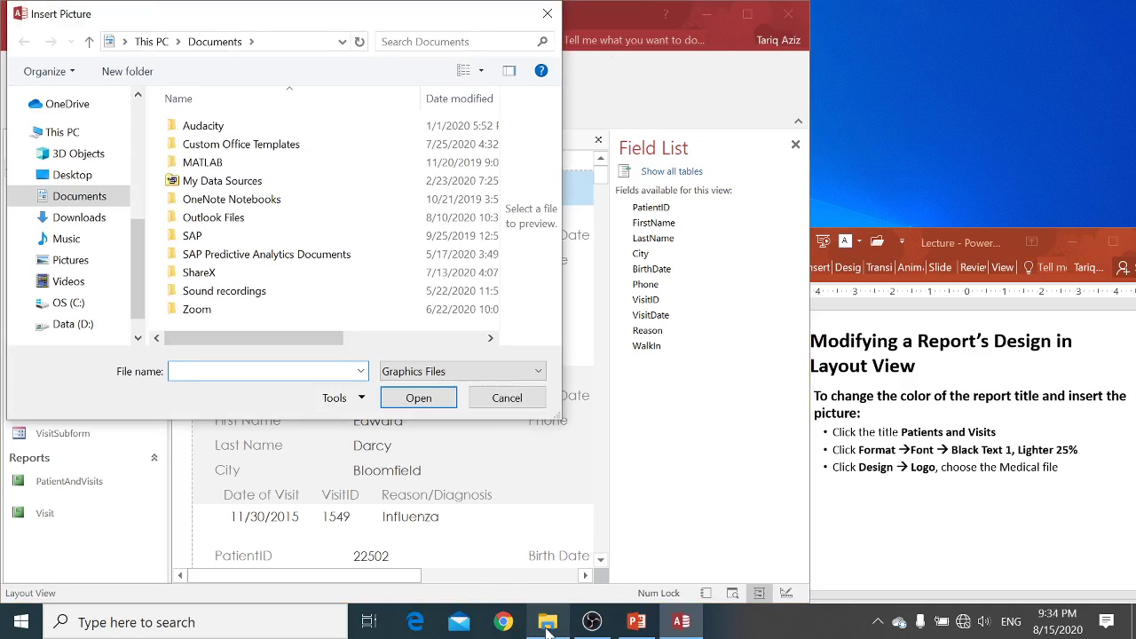
{"action": "mouse_move", "coordinate": [548, 627]}
{"action": "left_click", "coordinate": [537, 570]}
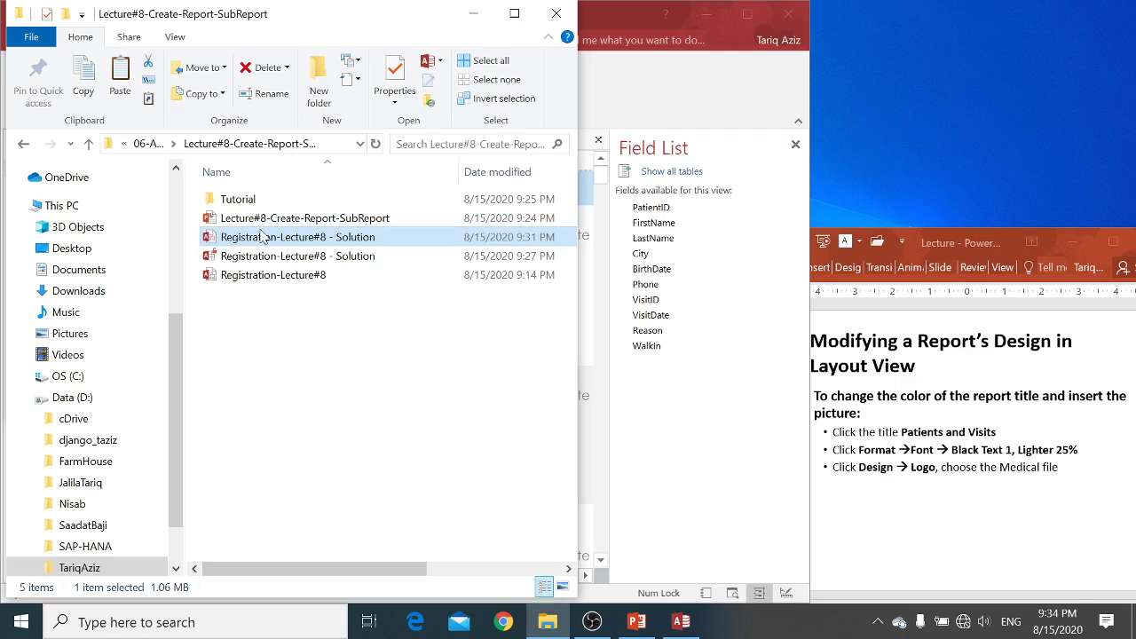
{"action": "double_click", "coordinate": [238, 200]}
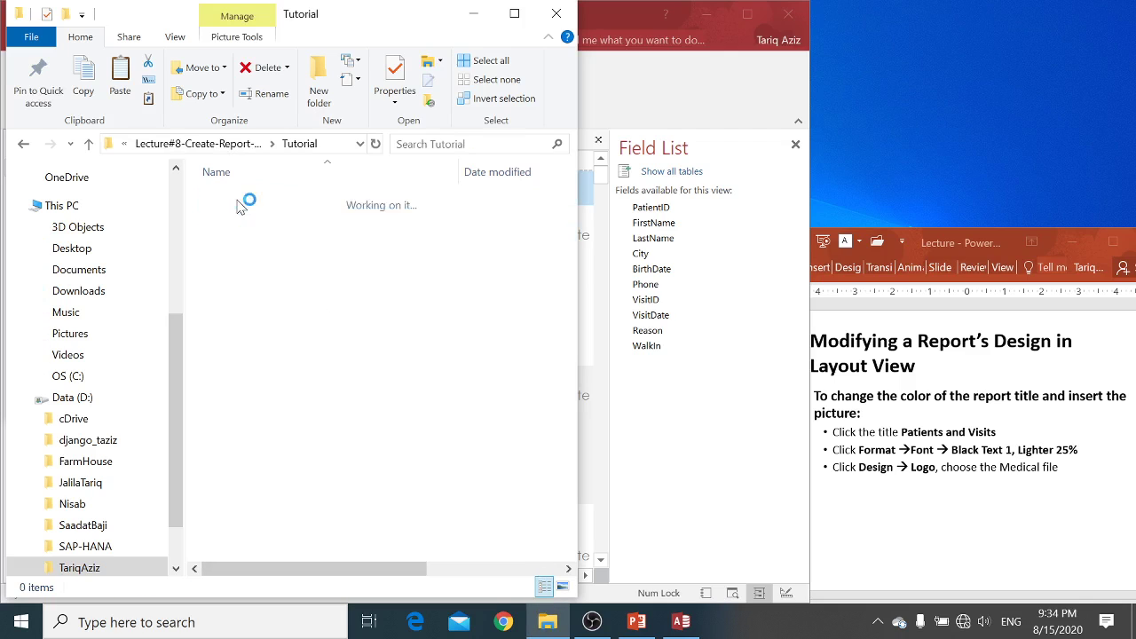
{"action": "left_click", "coordinate": [342, 144]}
{"action": "key", "text": "ctrl+c"}
{"action": "key", "text": "alt+Tab"}
{"action": "key", "text": "ctrl+v"}
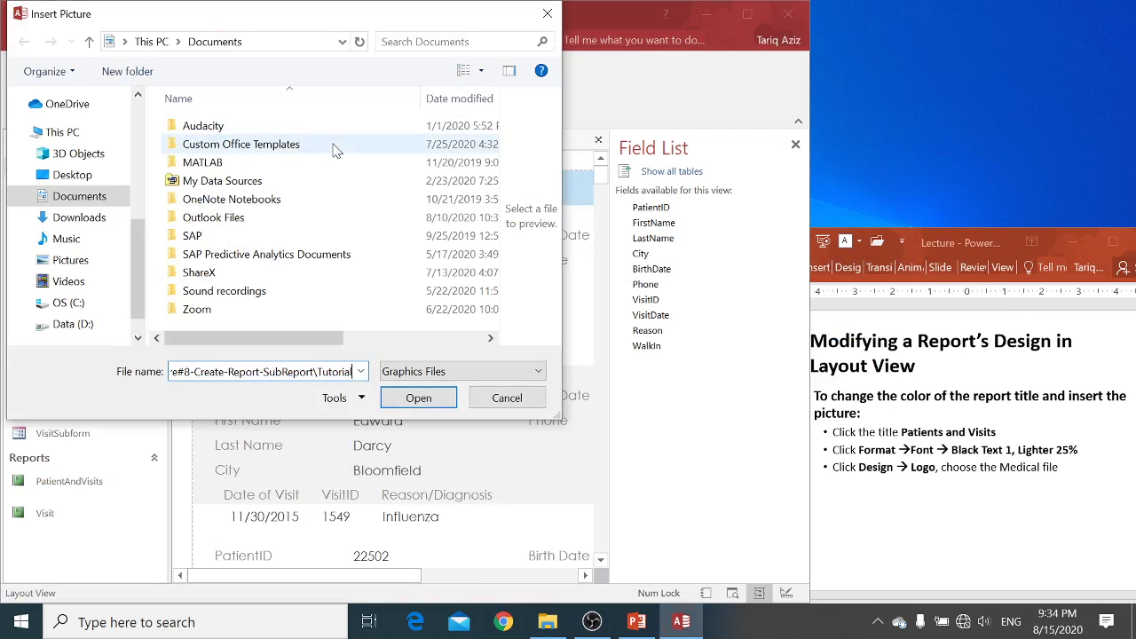
{"action": "key", "text": "ctrl+a"}
{"action": "key", "text": "Return"}
Step: Insert the Medical picture as the report logo and shift it slightly right, clear of the title text
{"action": "left_click", "coordinate": [211, 174]}
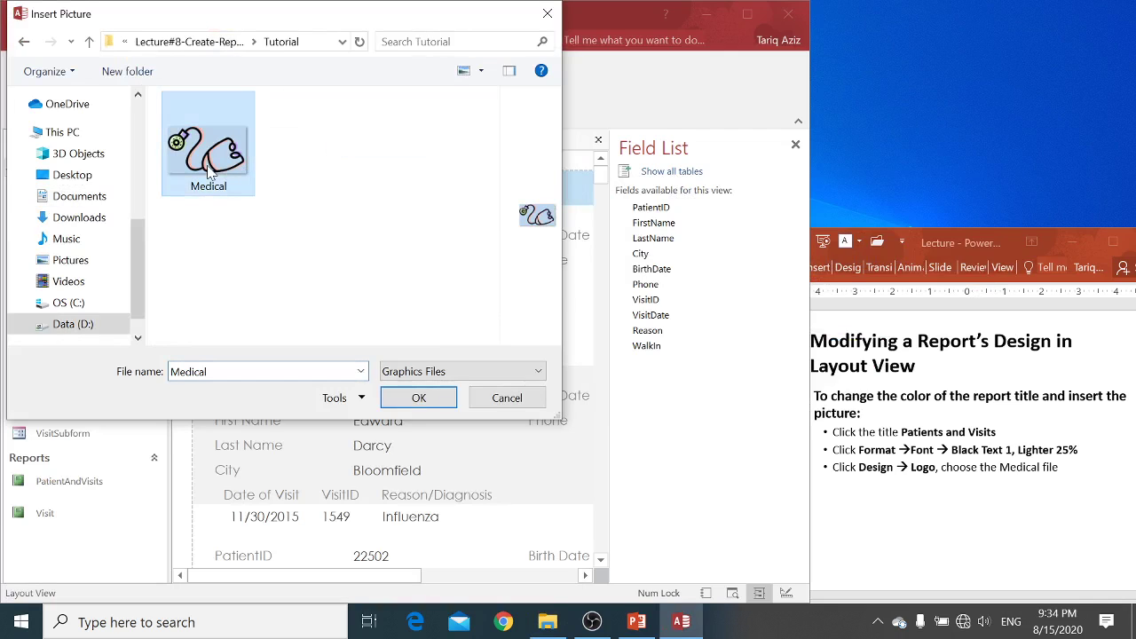
{"action": "left_click", "coordinate": [417, 397]}
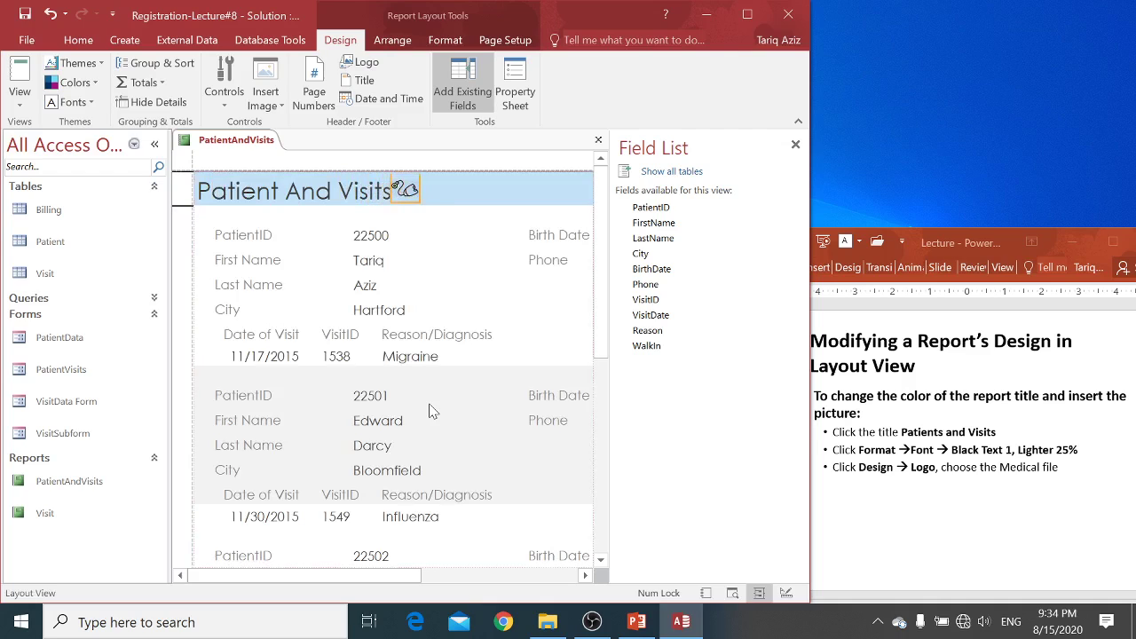
{"action": "right_click", "coordinate": [427, 194]}
{"action": "mouse_move", "coordinate": [464, 246]}
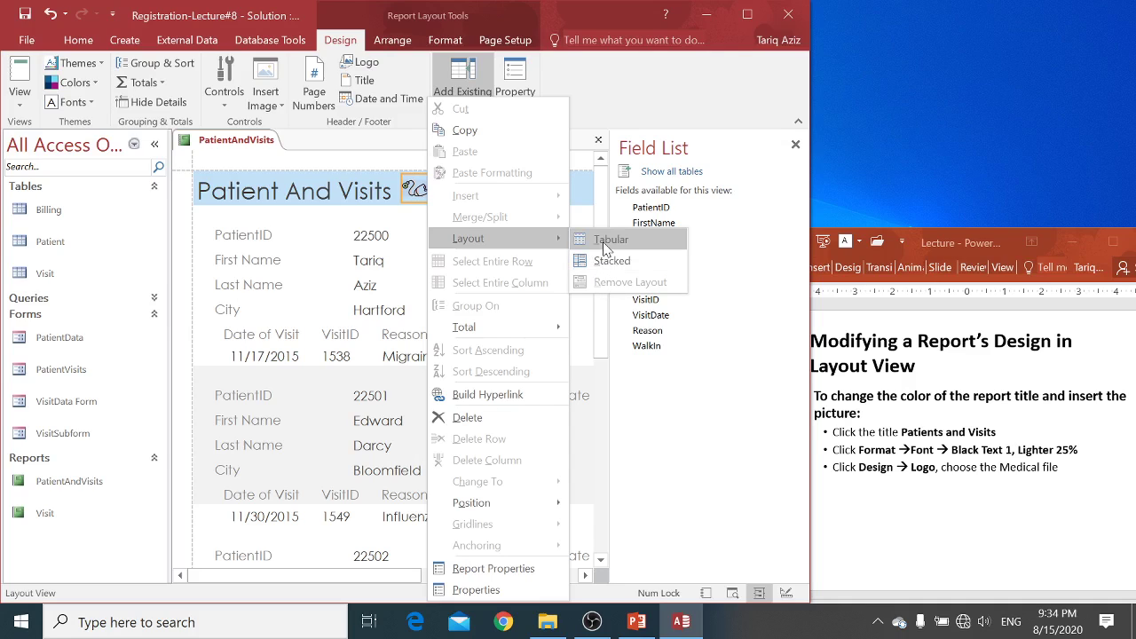
{"action": "left_click", "coordinate": [408, 202]}
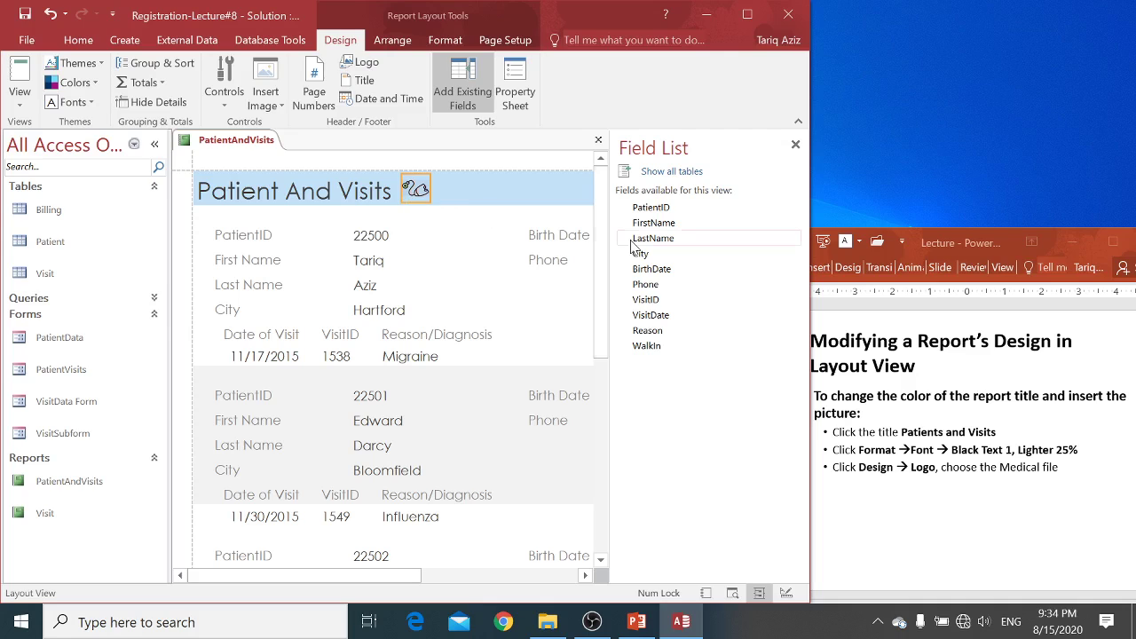
Step: Advance the PowerPoint lecture to the conditional formatting slide, and in Access start a new conditional formatting rule for the BirthDate field
{"action": "left_click", "coordinate": [896, 404]}
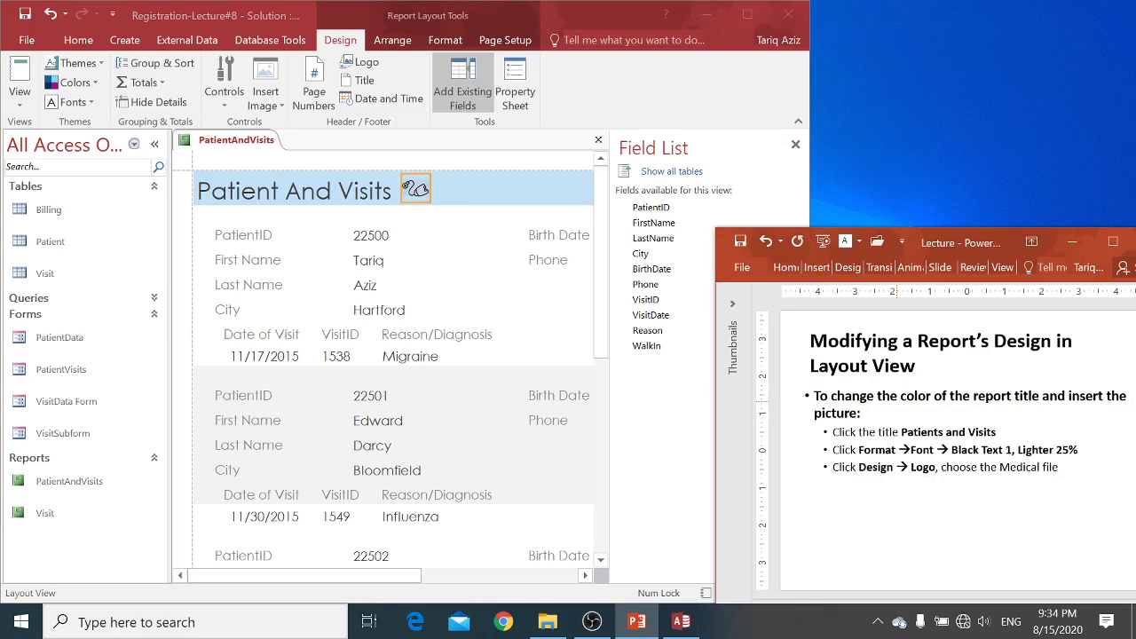
{"action": "key", "text": "Page_Down"}
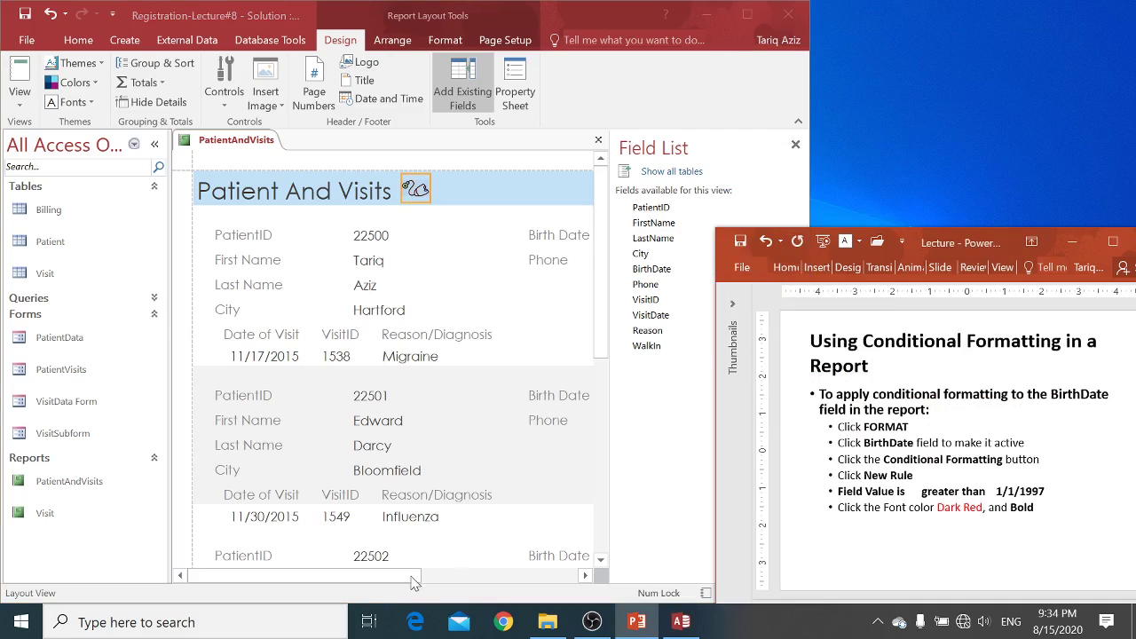
{"action": "left_click_drag", "start_coordinate": [422, 584], "coordinate": [519, 583]}
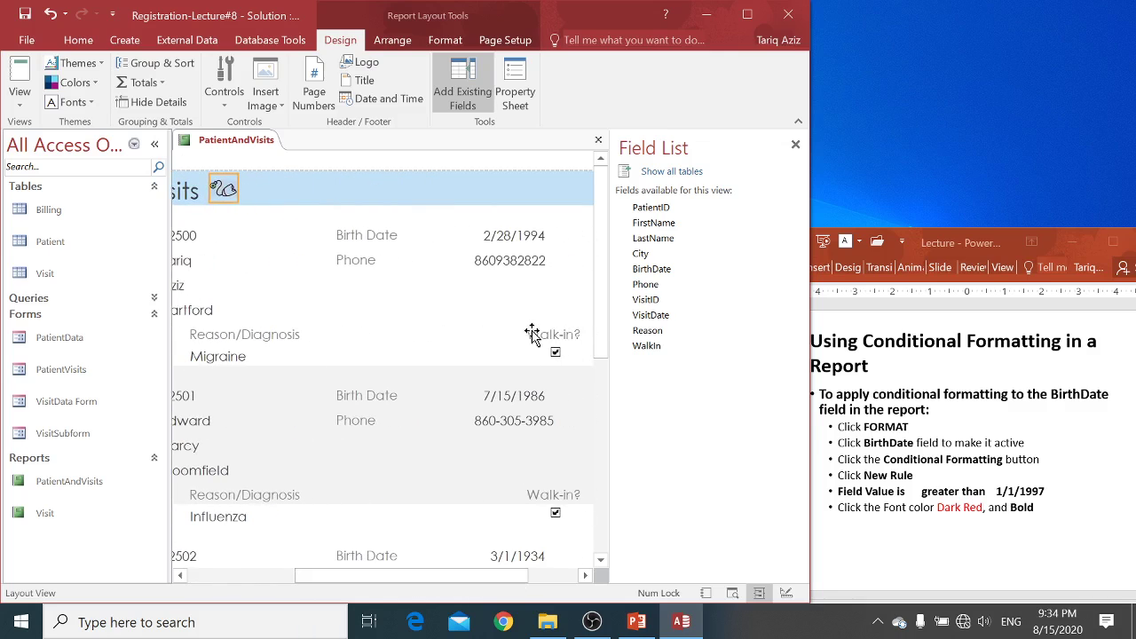
{"action": "left_click", "coordinate": [527, 236]}
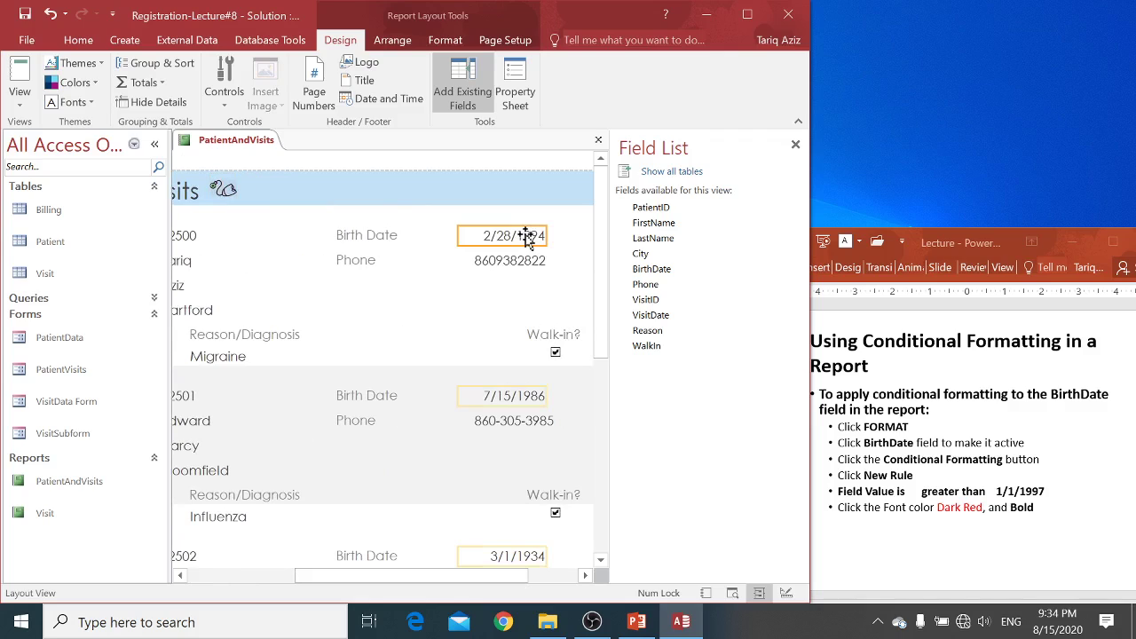
{"action": "left_click", "coordinate": [447, 40]}
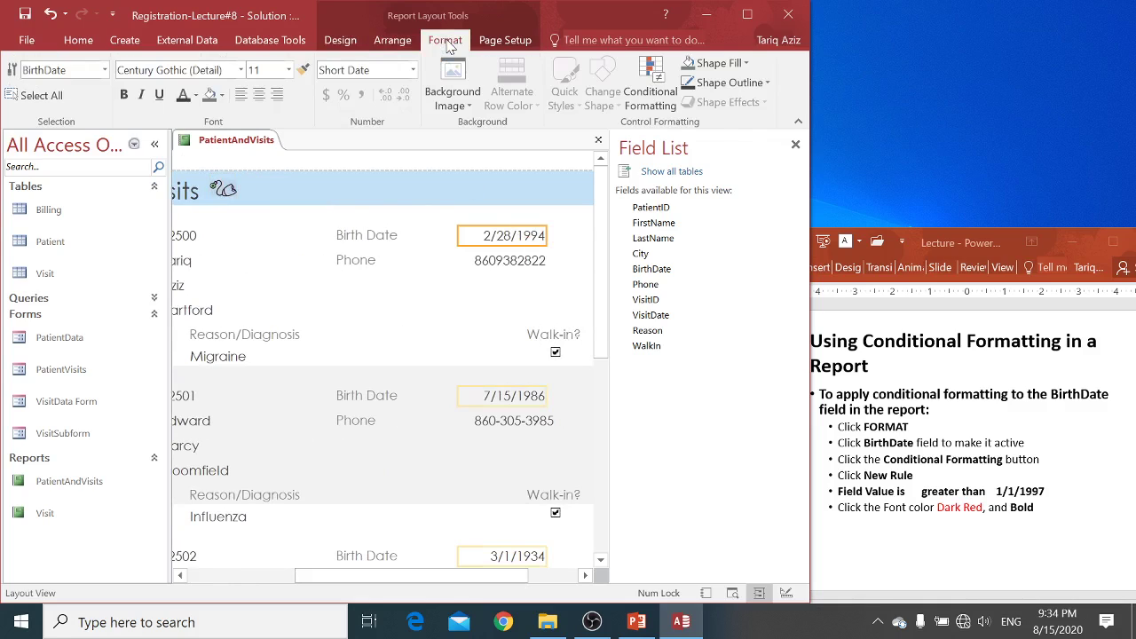
{"action": "left_click", "coordinate": [648, 105]}
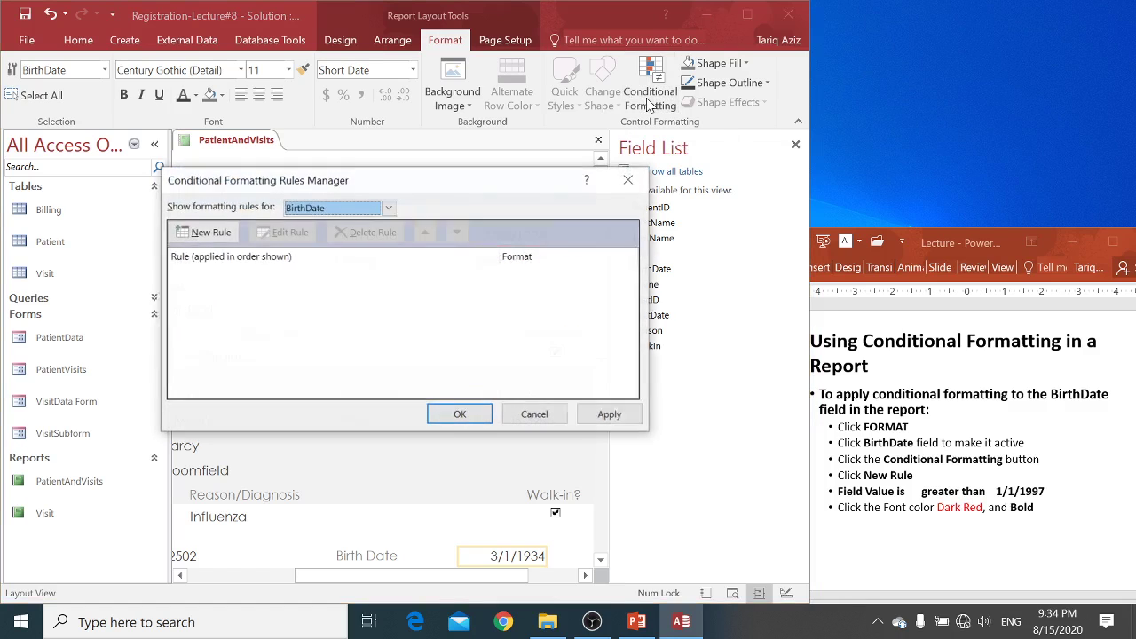
{"action": "left_click", "coordinate": [210, 232]}
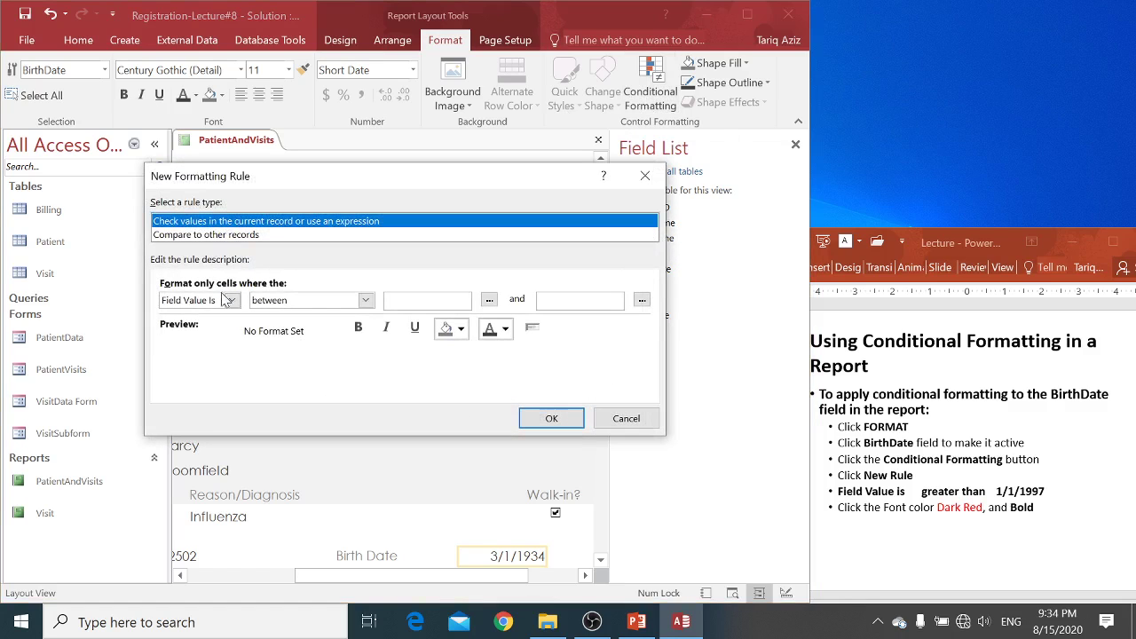
Step: Define the rule as field value greater than 1/1/1997 with dark red bold text, and apply it to the BirthDate field
{"action": "left_click", "coordinate": [296, 301]}
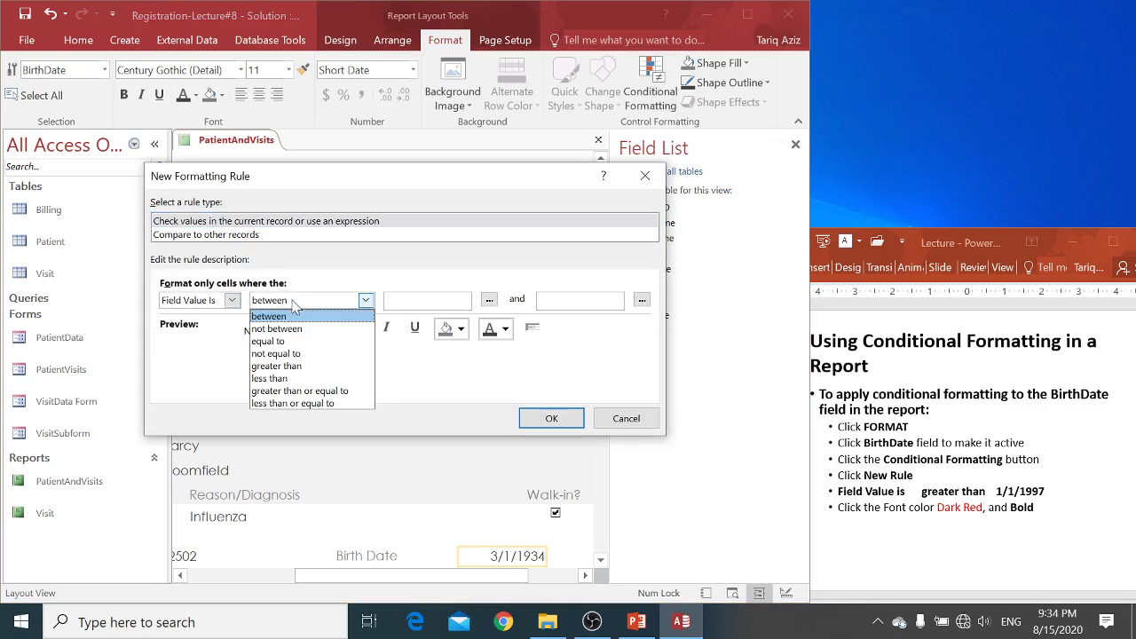
{"action": "left_click", "coordinate": [294, 365]}
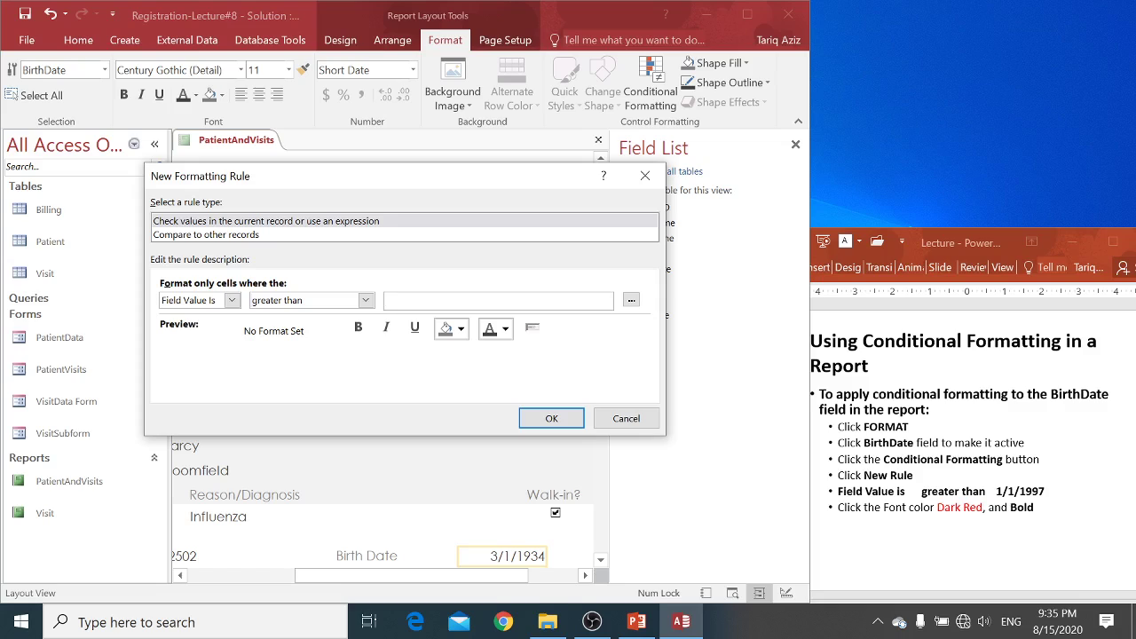
{"action": "type", "text": "1/1/1997"}
{"action": "left_click", "coordinate": [505, 329]}
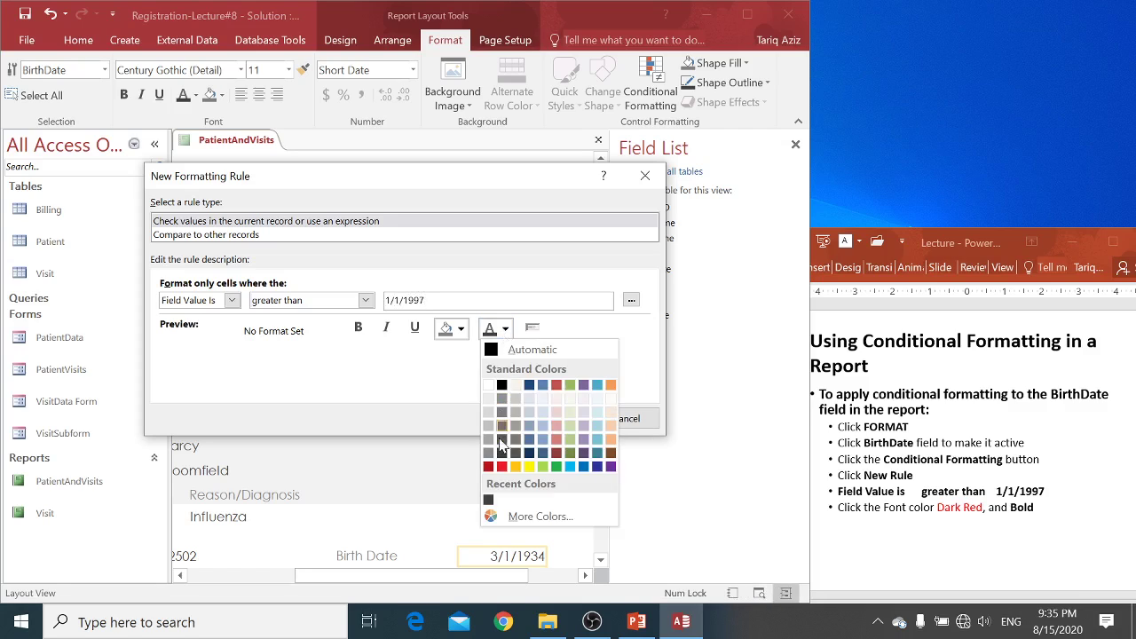
{"action": "left_click", "coordinate": [489, 466]}
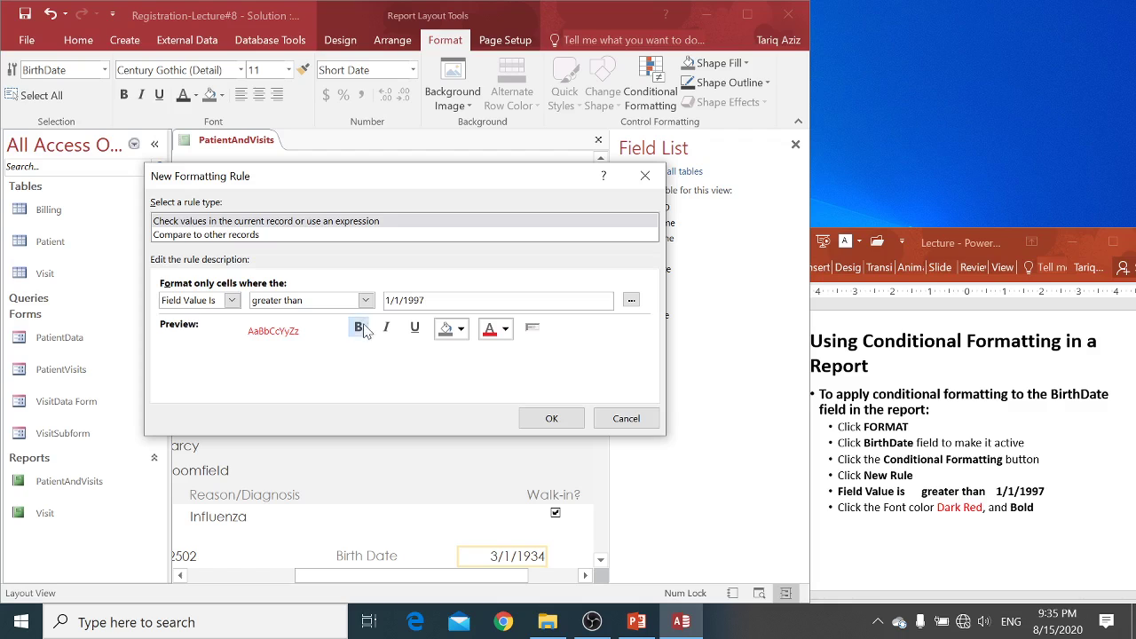
{"action": "left_click", "coordinate": [360, 329]}
{"action": "left_click", "coordinate": [551, 418]}
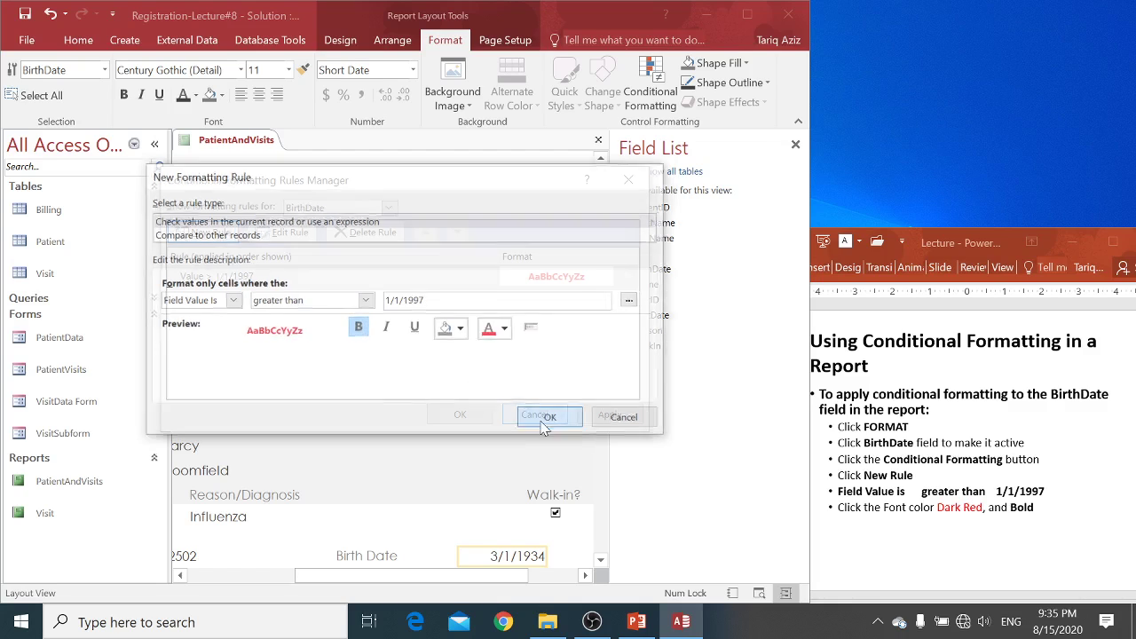
{"action": "left_click", "coordinate": [588, 424]}
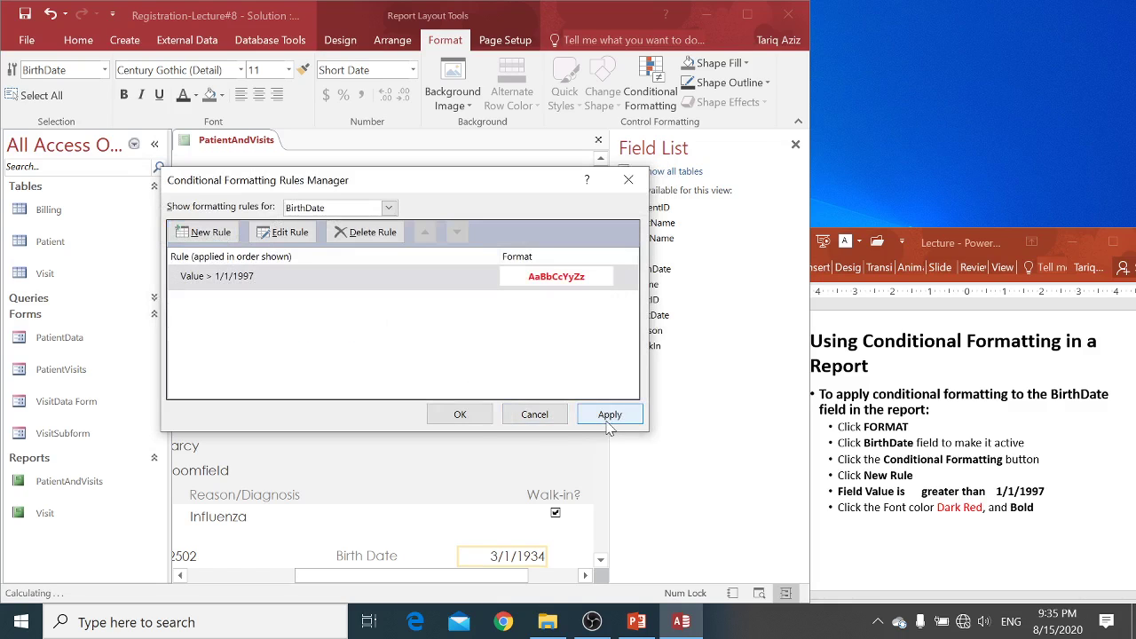
{"action": "left_click", "coordinate": [468, 417]}
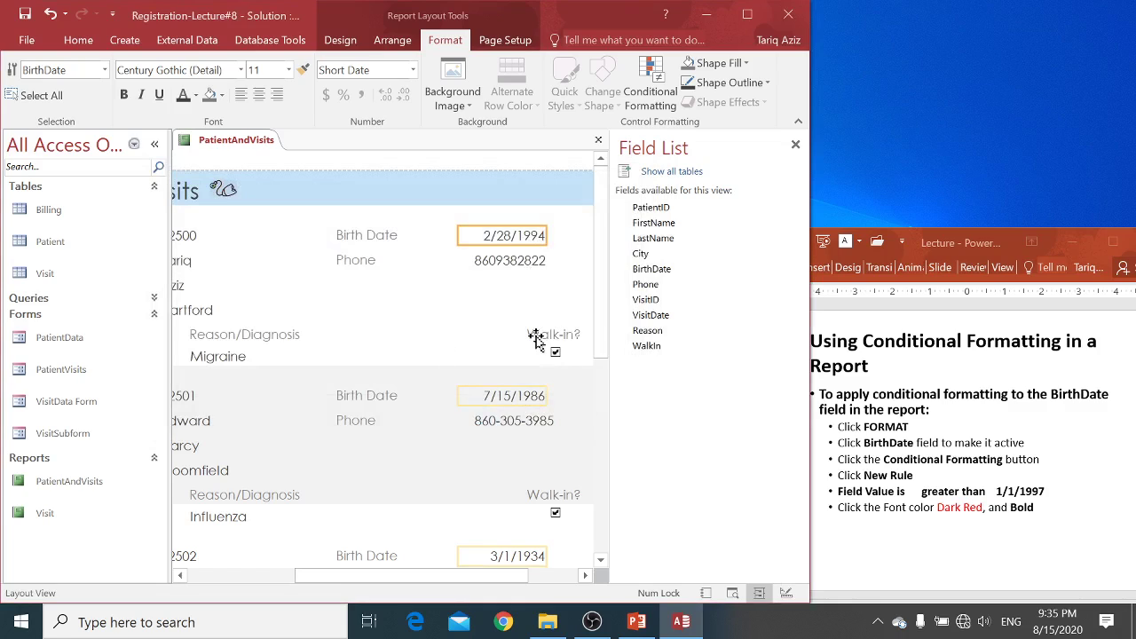
Step: Examine the BirthDate values through the PatientAndVisits report to check which dates the conditional formatting rule highlights
{"action": "left_click", "coordinate": [489, 333]}
{"action": "scroll", "coordinate": [489, 332], "scroll_direction": "down", "scroll_amount": 5}
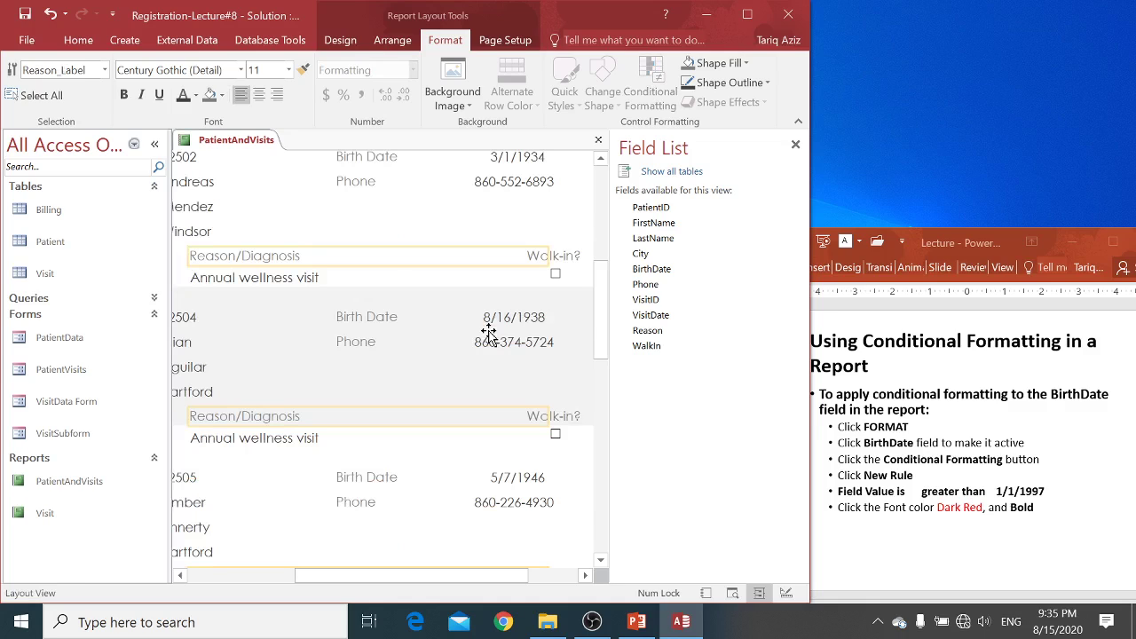
{"action": "scroll", "coordinate": [489, 332], "scroll_direction": "down", "scroll_amount": 5}
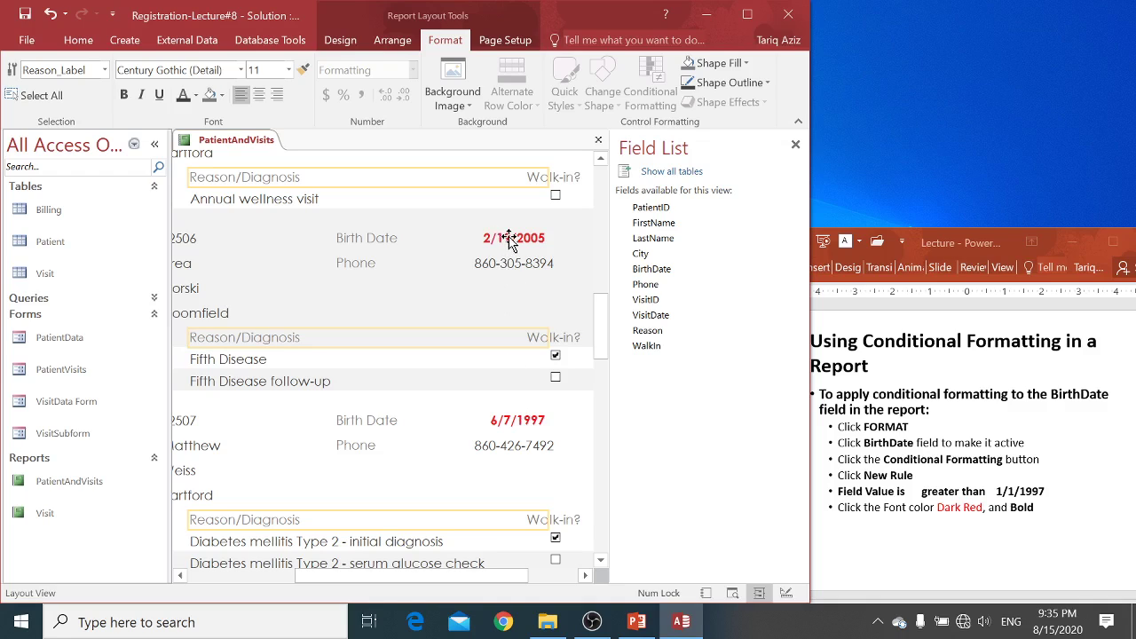
{"action": "scroll", "coordinate": [511, 239], "scroll_direction": "down", "scroll_amount": 5}
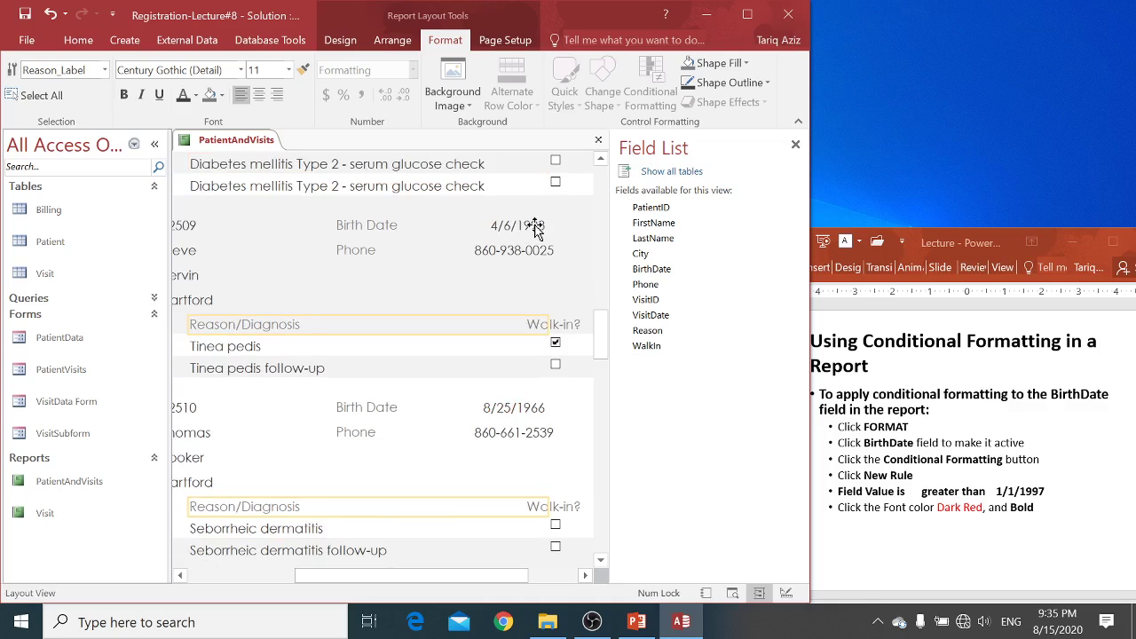
{"action": "scroll", "coordinate": [535, 229], "scroll_direction": "down", "scroll_amount": 18}
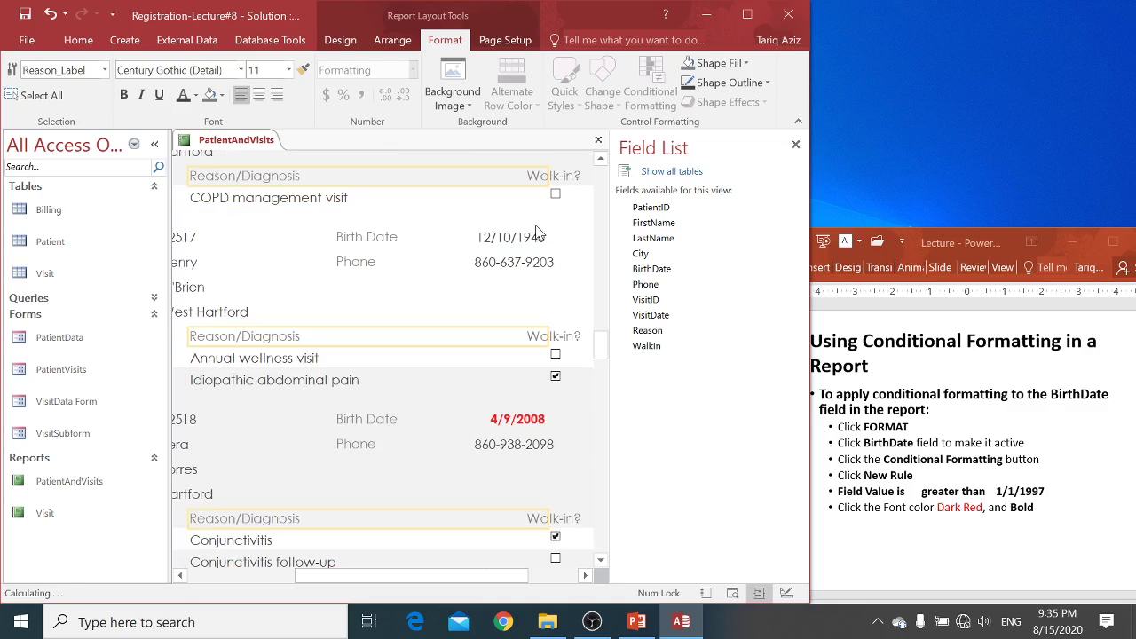
{"action": "scroll", "coordinate": [535, 229], "scroll_direction": "down", "scroll_amount": 18}
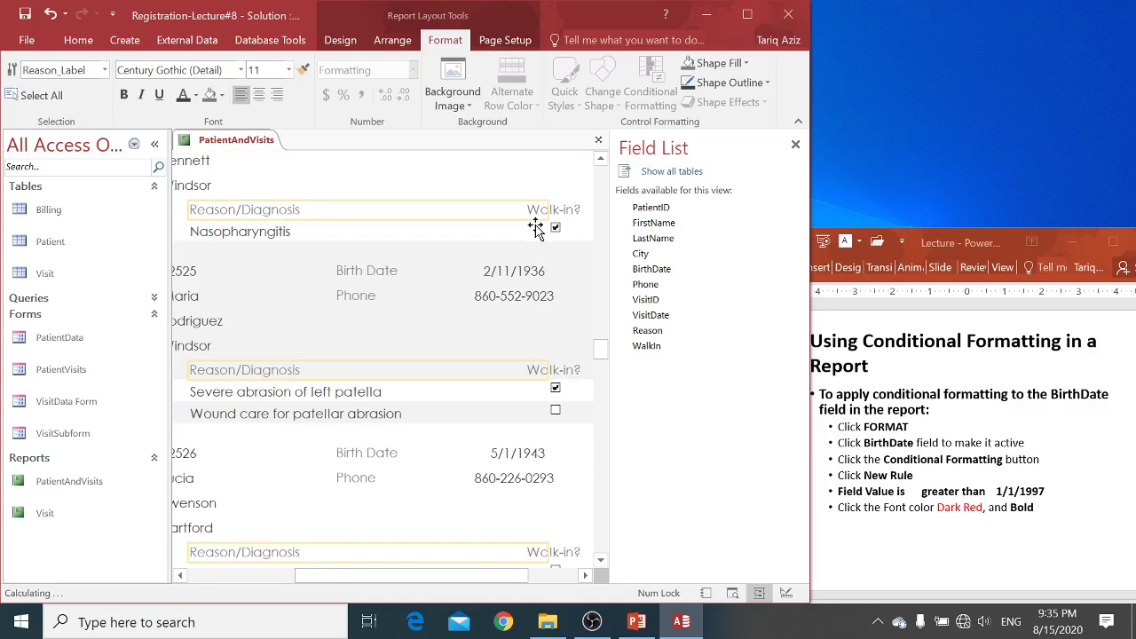
{"action": "scroll", "coordinate": [535, 229], "scroll_direction": "down", "scroll_amount": 10}
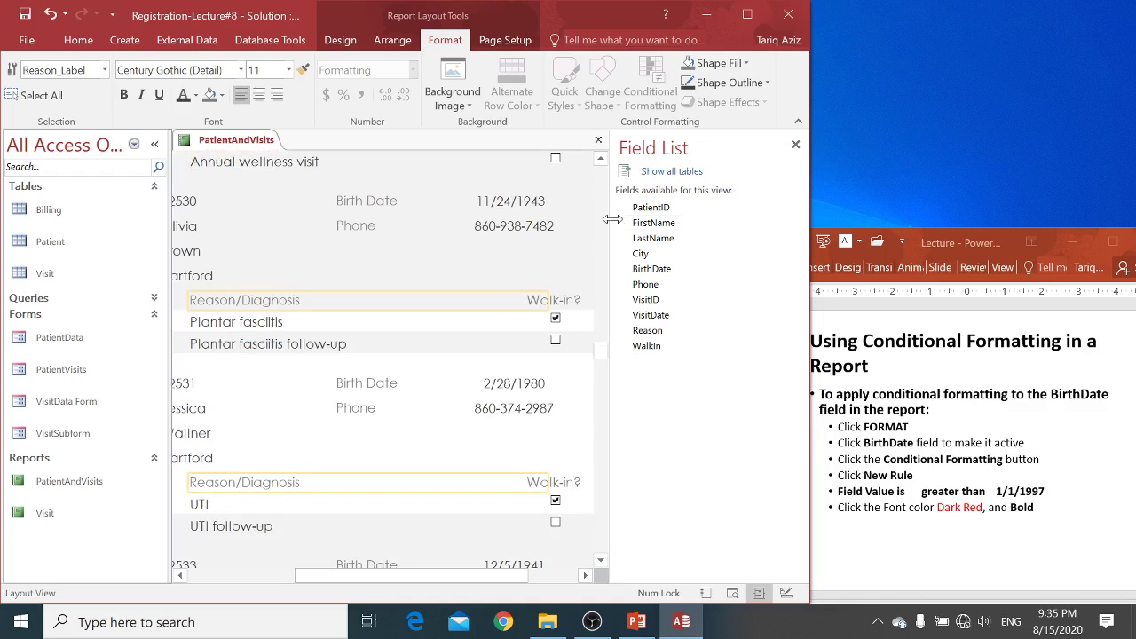
Step: Switch to the PowerPoint lecture and advance through its closing slides to the End of Meeting supplication slide
{"action": "left_click", "coordinate": [910, 458]}
{"action": "key", "text": "Page_Down"}
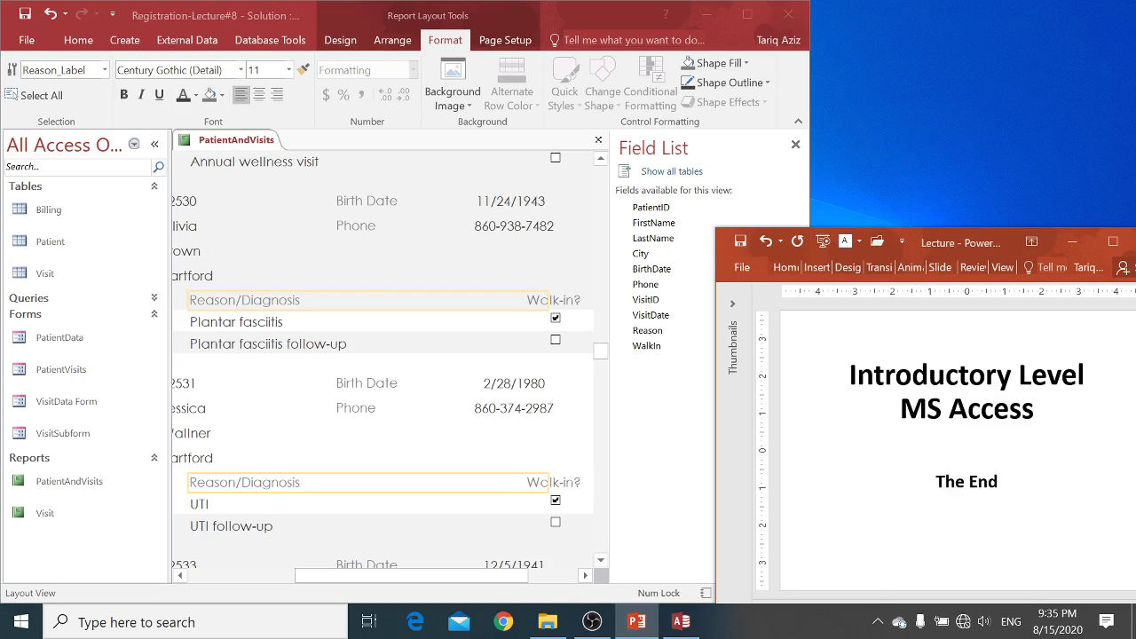
{"action": "key", "text": "Page_Down"}
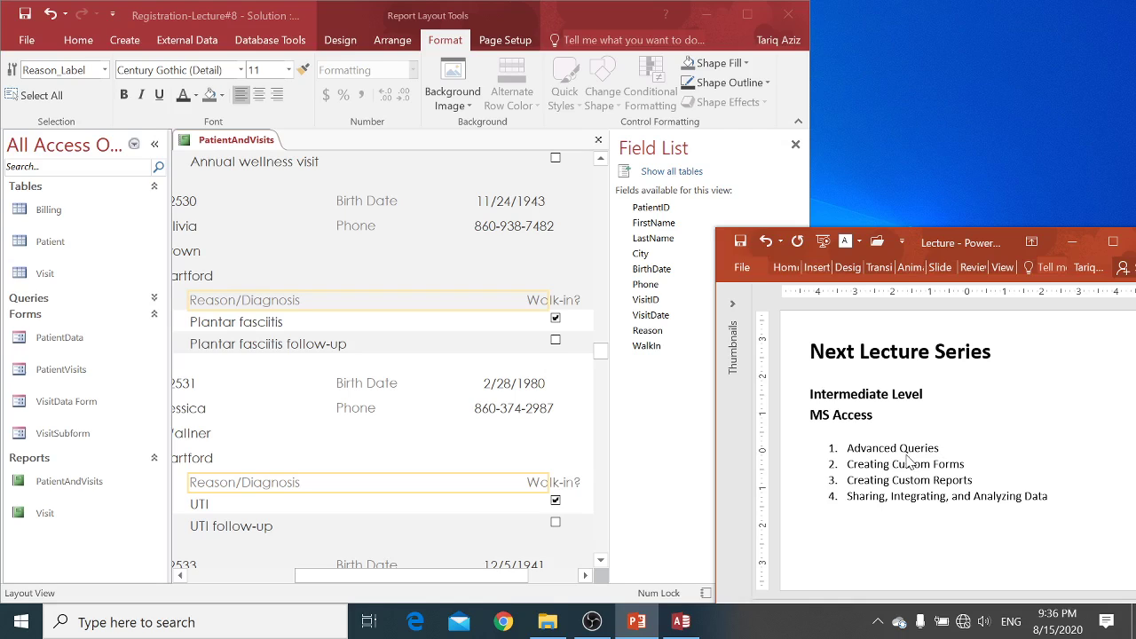
{"action": "left_click", "coordinate": [907, 457]}
{"action": "scroll", "coordinate": [907, 457], "scroll_direction": "down", "scroll_amount": 3}
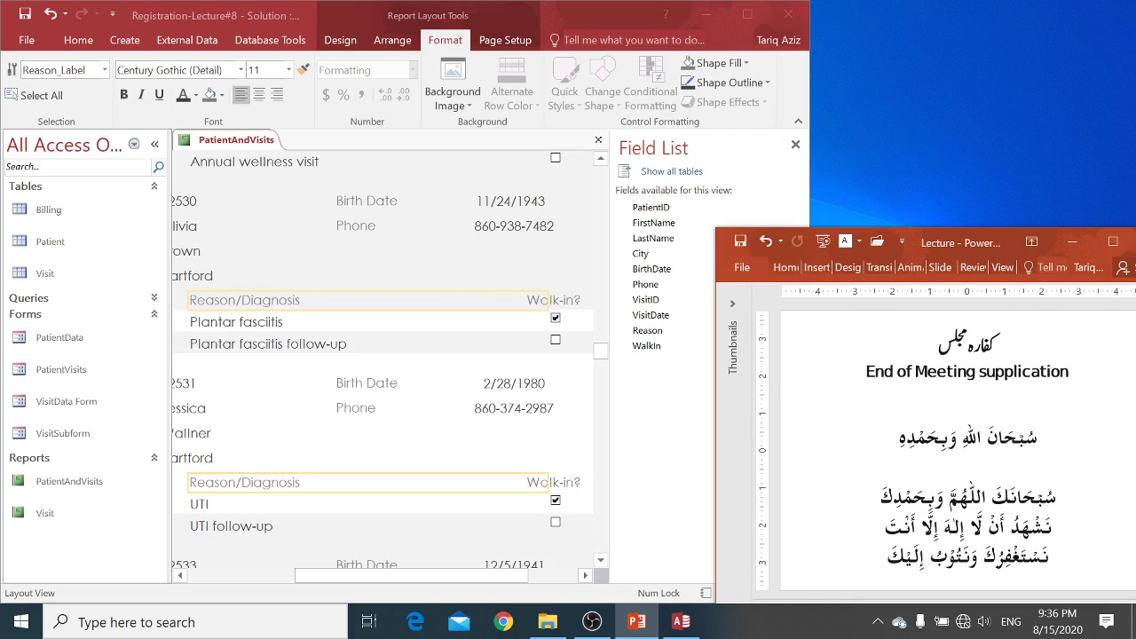